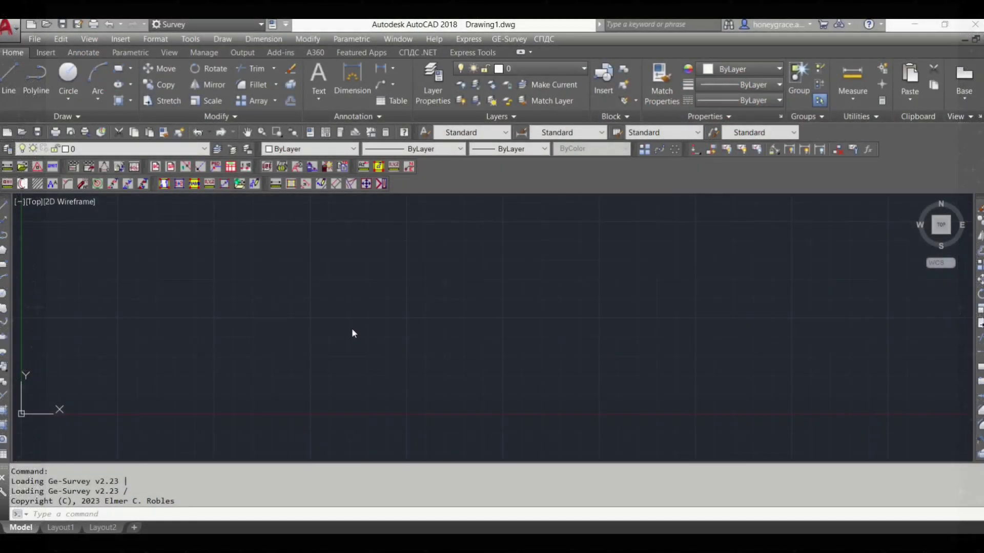
- Paste the copied coordinate row (1,442,216.513 / 612,662.833) into the drawing with the default text size
right_click(351, 327)
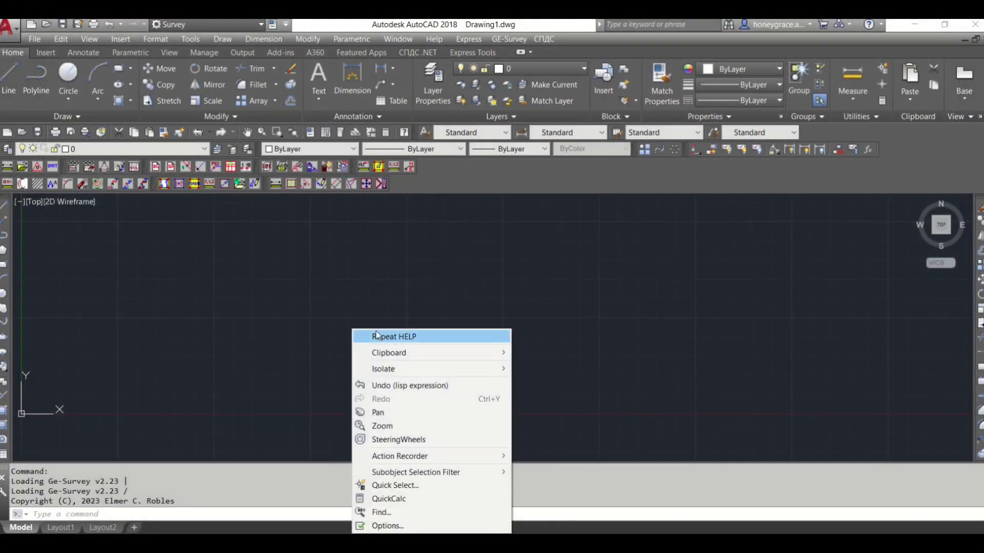
left_click(332, 285)
left_click(312, 352)
key("ctrl+v")
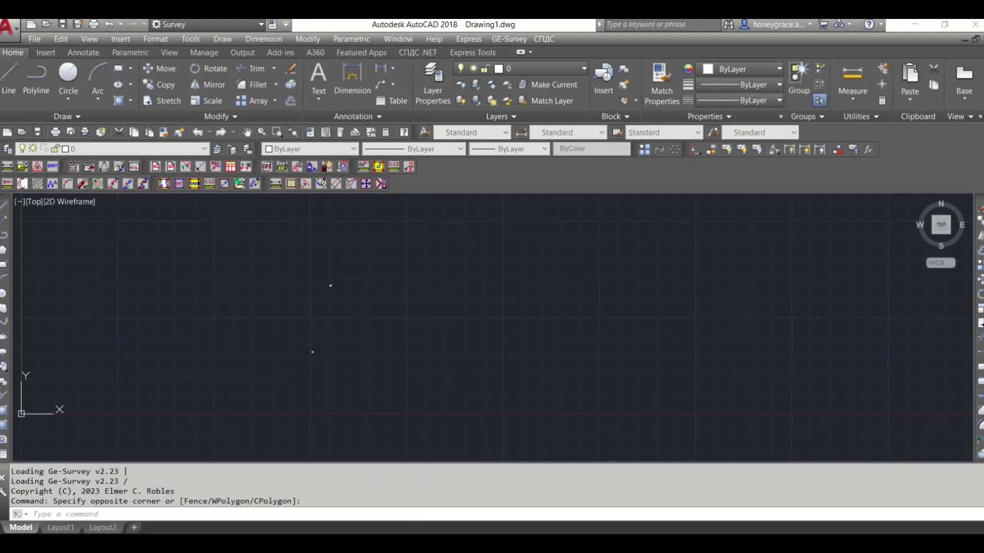
left_click(416, 336)
key("Tab")
key("Tab")
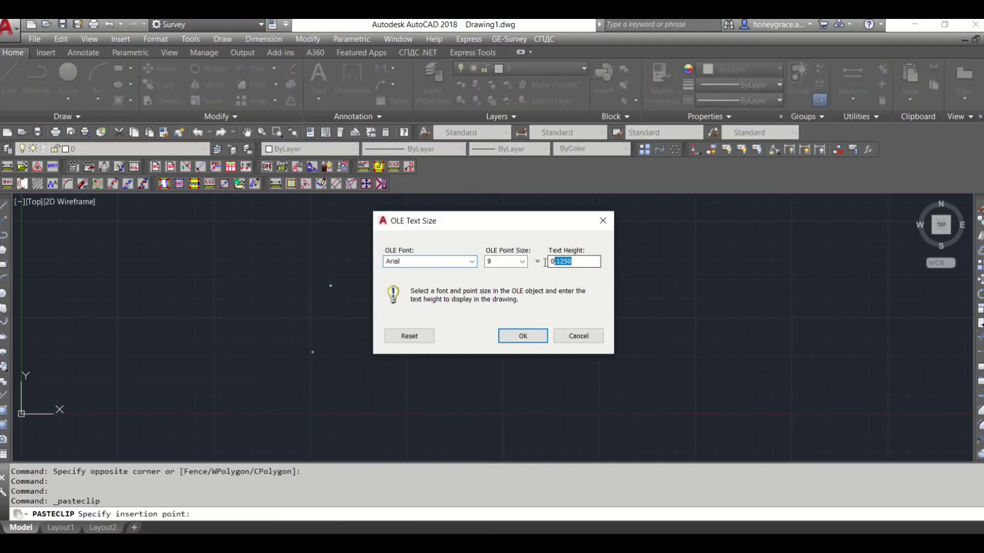
key("Return")
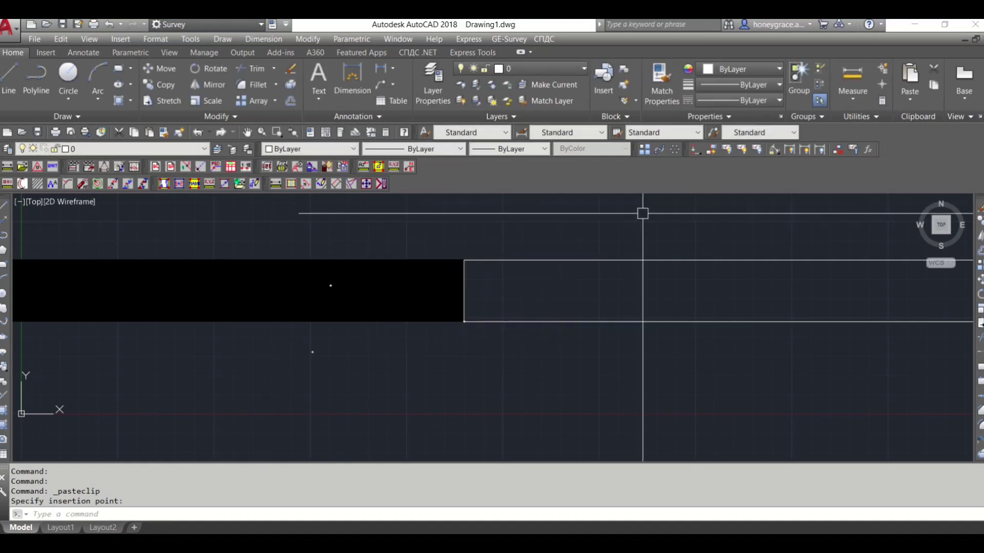
- Pan to centre the pasted row and bring up the GE-Survey Tie-Line Description settings
scroll(624, 310, "down", 3)
scroll(573, 302, "up", 5)
scroll(573, 301, "down", 2)
scroll(541, 286, "up", 2)
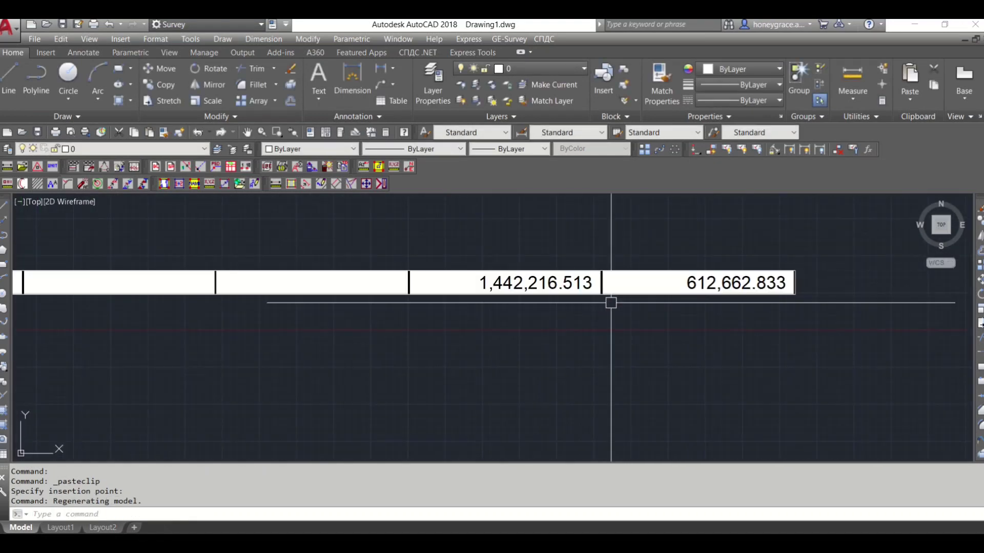
middle_click_drag(610, 301, 572, 321)
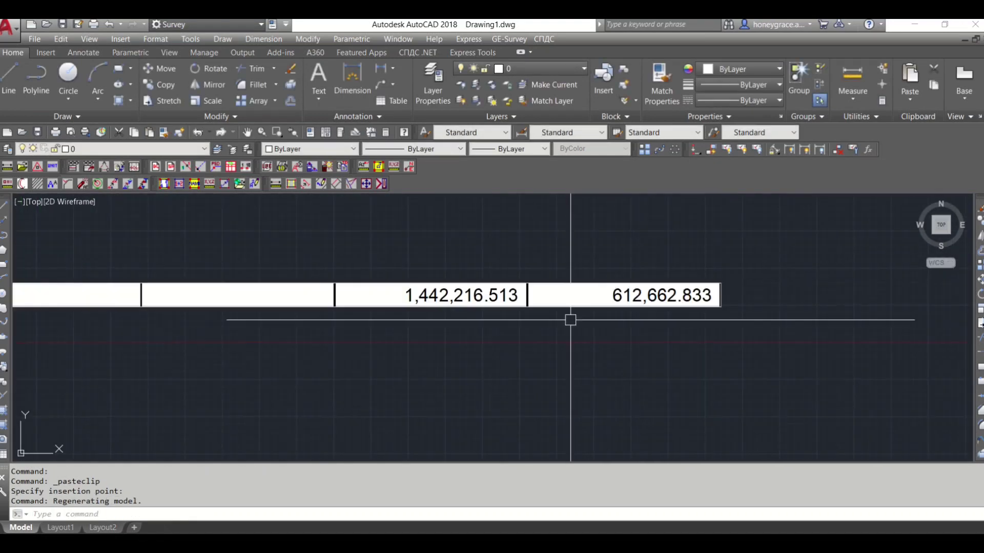
left_click(41, 167)
- Enter the tie point coordinates: Northing 1442216.513, Easting 612662.833
left_click_drag(405, 222, 283, 102)
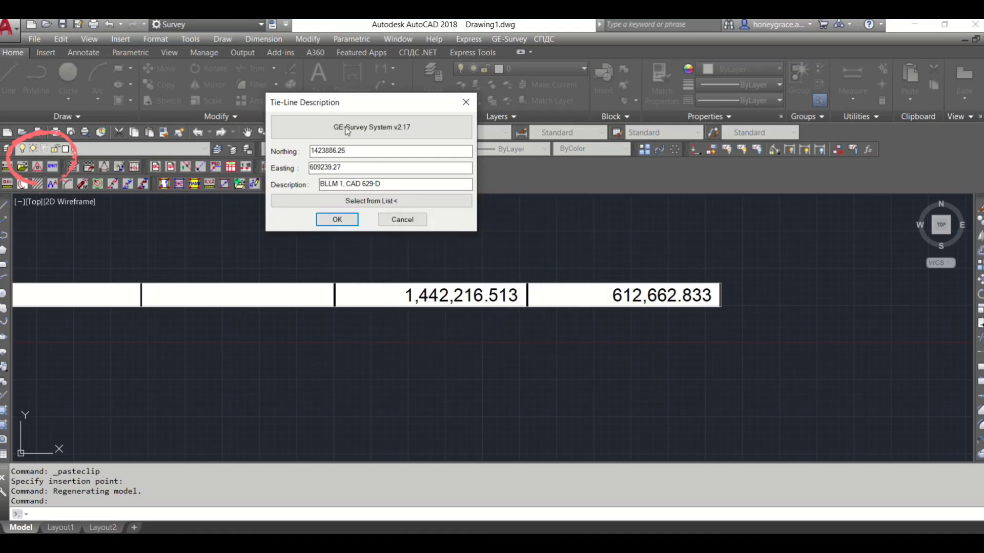
left_click_drag(353, 152, 292, 156)
type("1")
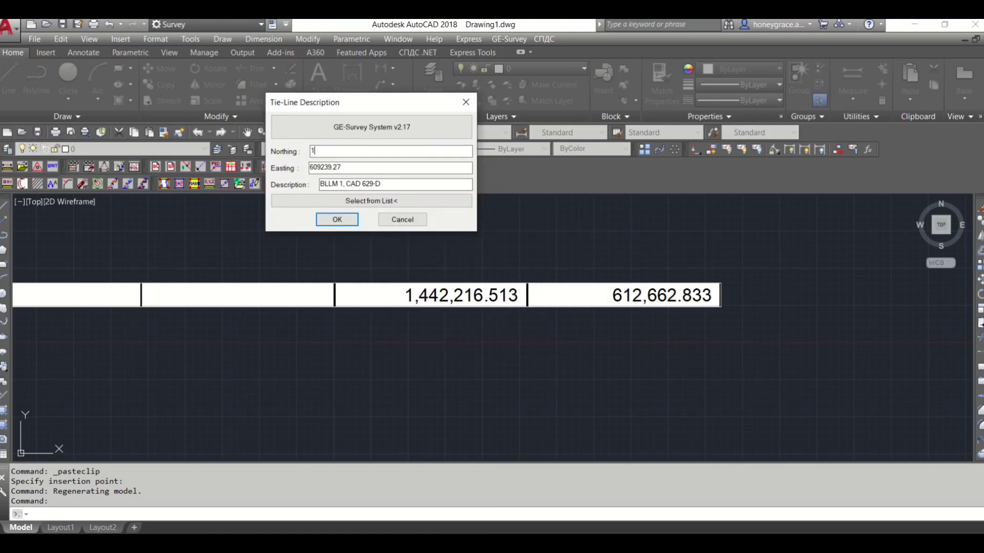
type("442.216")
key("BackSpace")
key("BackSpace")
type("216.513")
left_click_drag(351, 167, 291, 170)
type("612")
type("662.833")
- Set the description to BLLM 1, PLS-1046-D, Bacon Public Land Subdivision and accept it
key("BackSpace")
key("BackSpace")
key("BackSpace")
key("BackSpace")
key("BackSpace")
key("BackSpace")
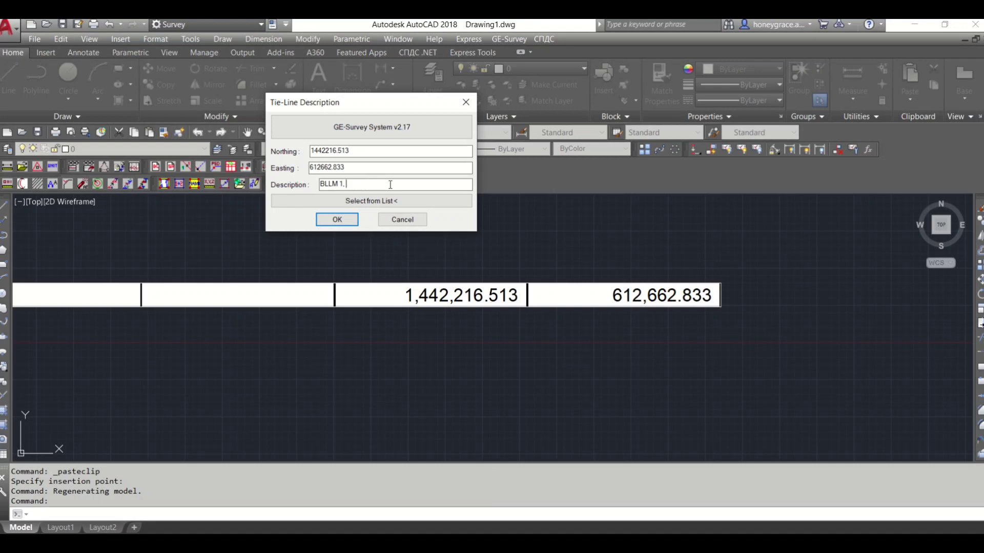
type("PL")
type("S-1046-D")
type("BACO")
type("N PU")
type("BLIC")
type("LAND SUBD")
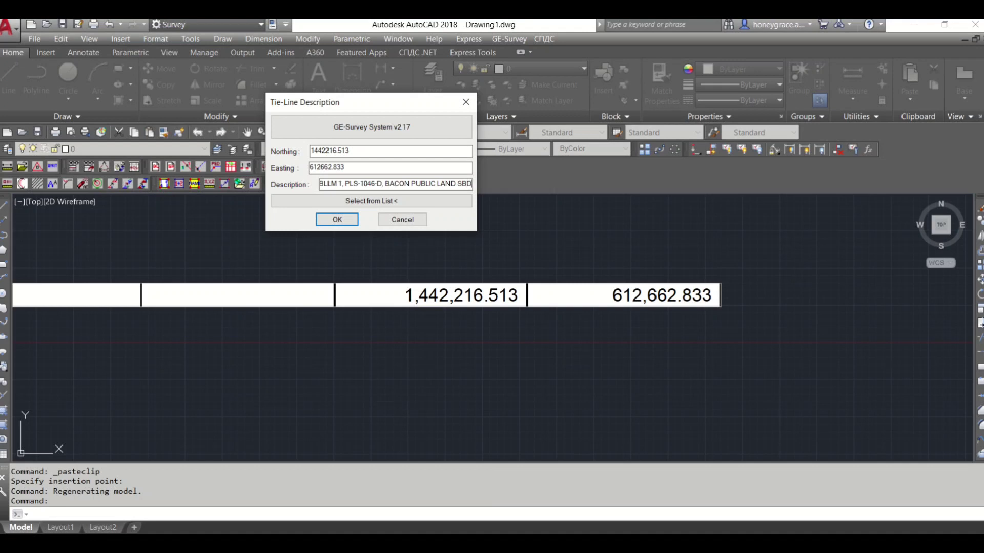
type("IVIION")
key("BackSpace")
key("BackSpace")
key("BackSpace")
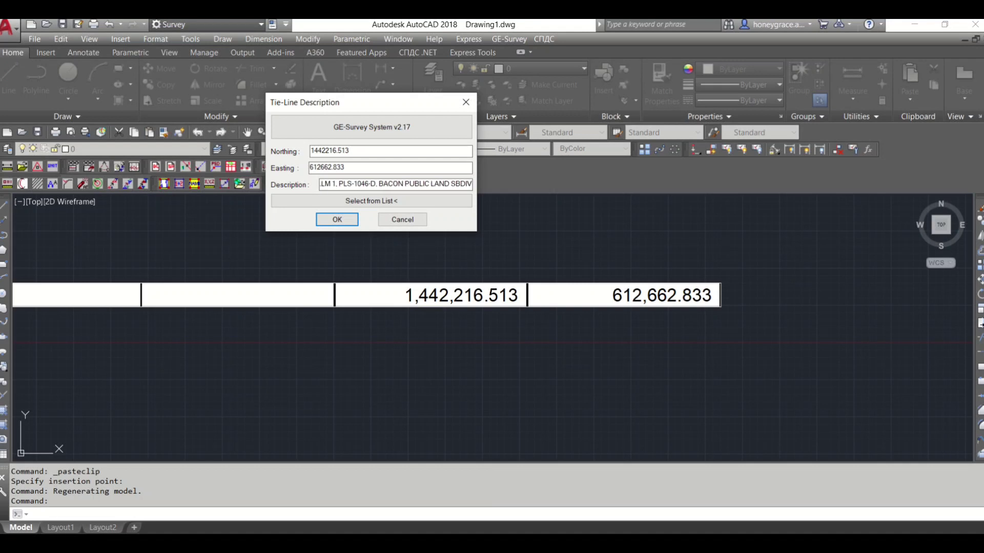
type("ISION")
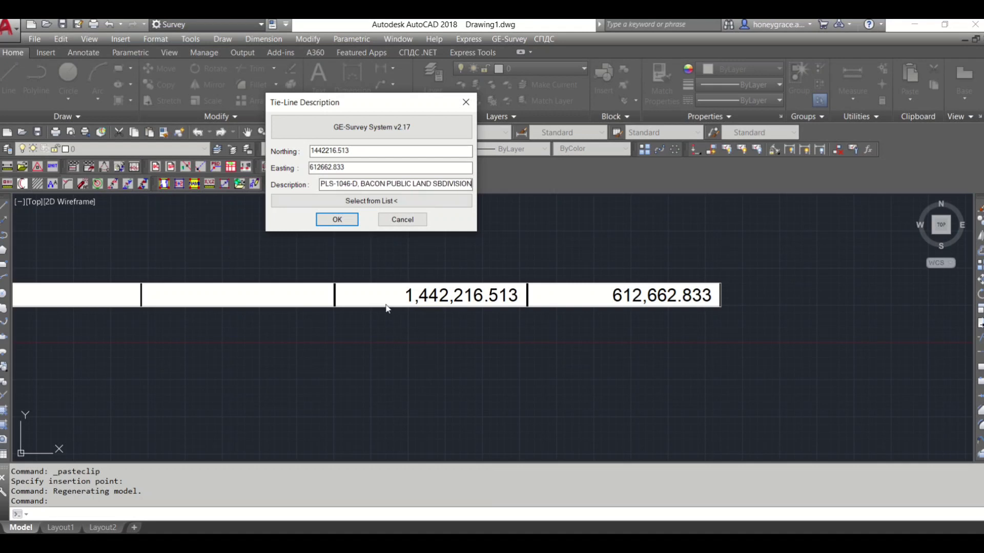
left_click(337, 219)
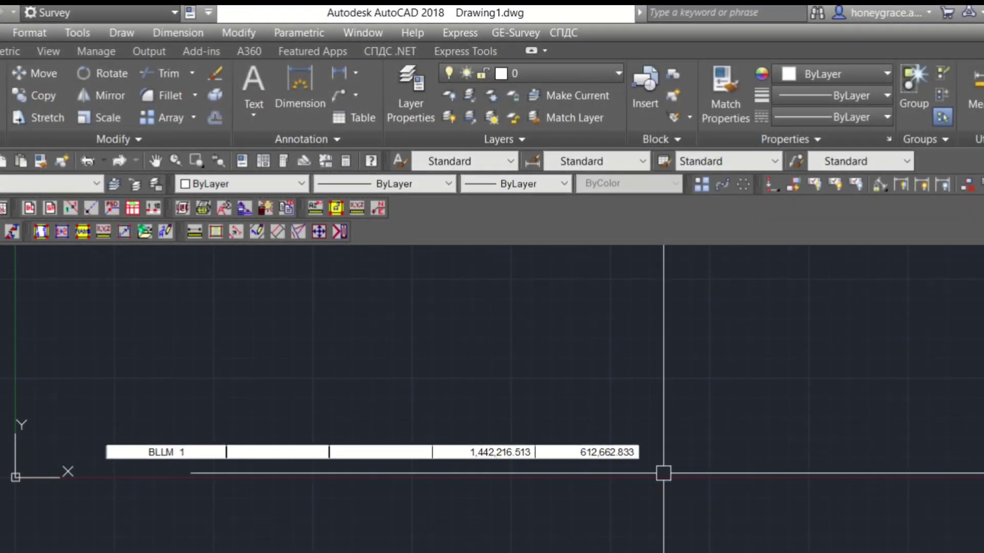
- Start the TRY traverse command for lot 3545-F
scroll(664, 473, "down", 2)
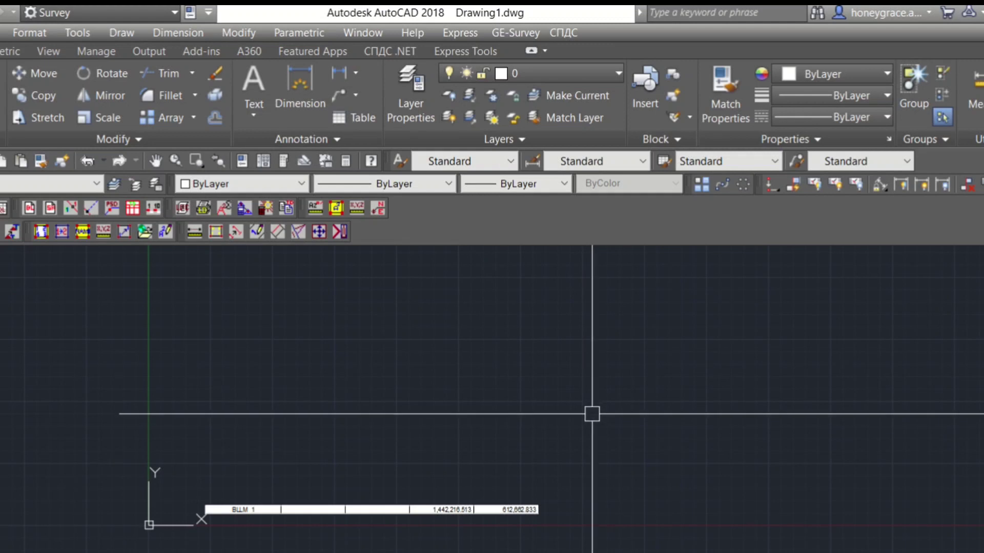
type("T")
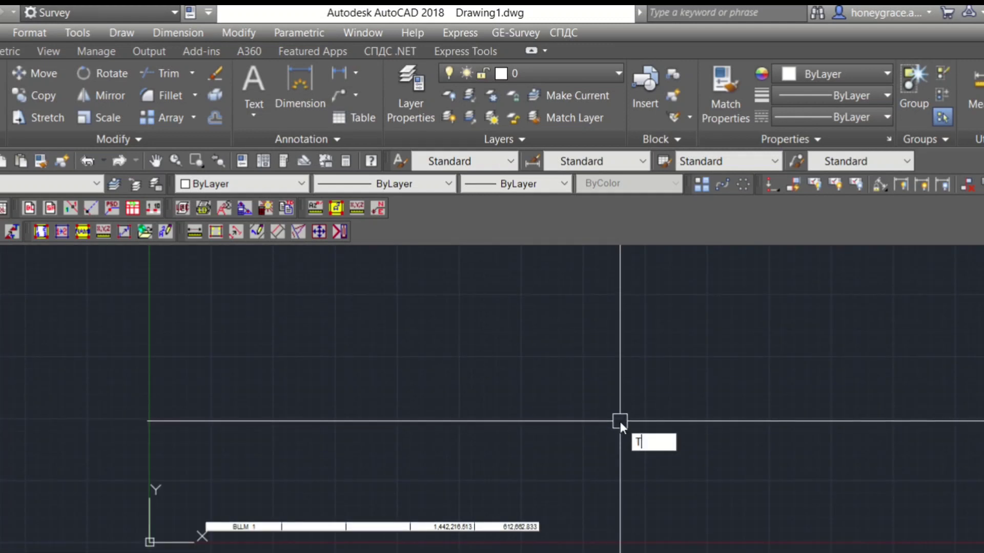
type("RR")
key("BackSpace")
type("Y")
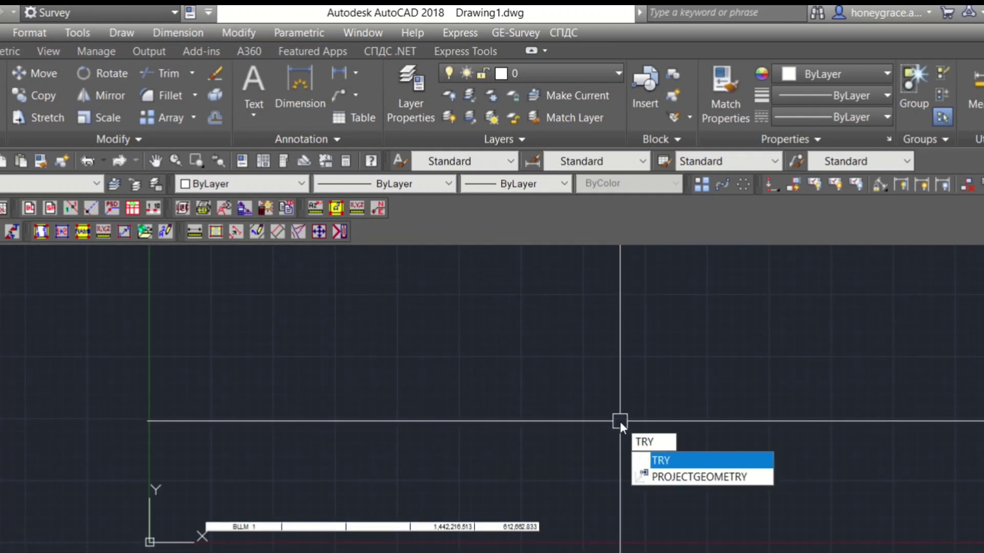
key("Return")
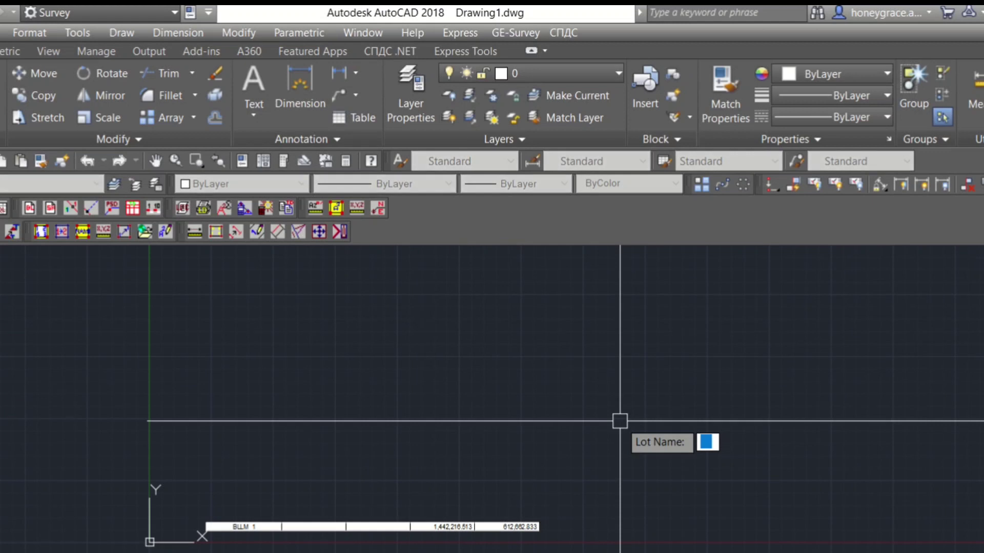
type("3")
type("545-F")
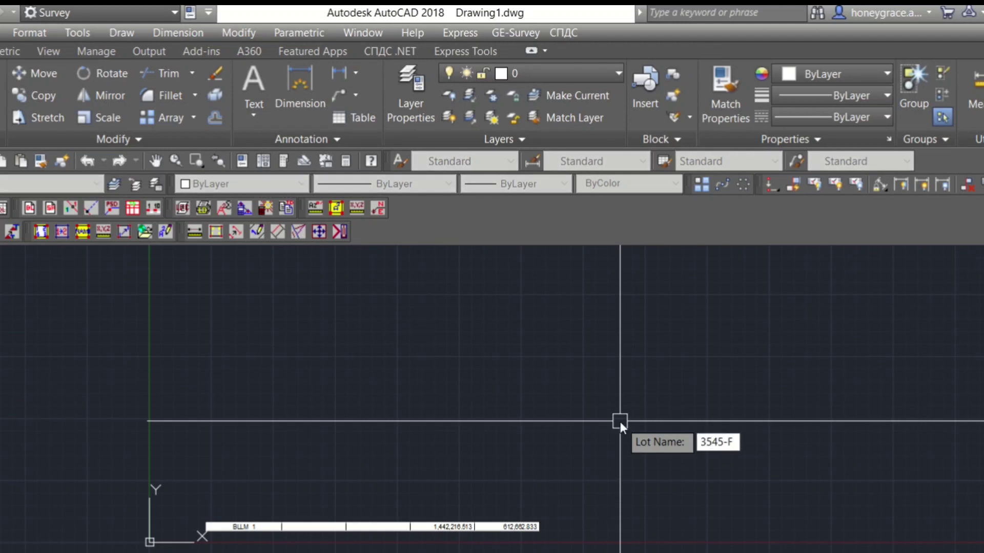
key("Return")
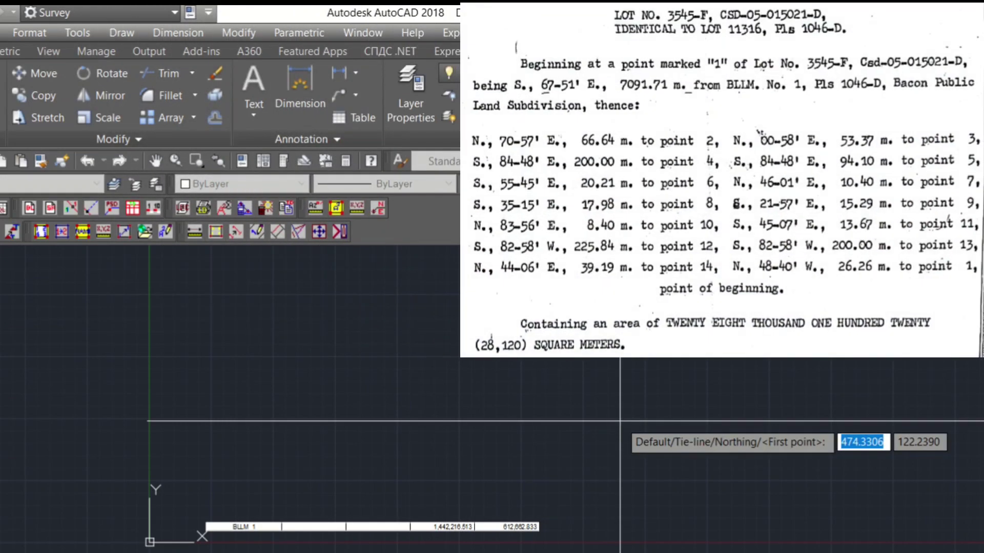
- Enter the tie line from BLLM 1: S 67°51' E, 7091.71 m
type("T")
key("Return")
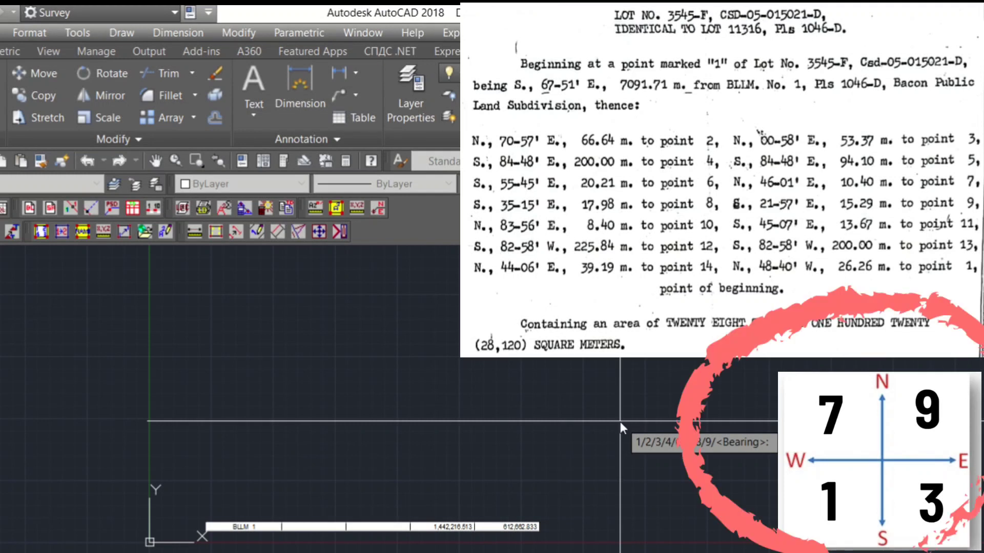
type("3")
key("Return")
type("67.")
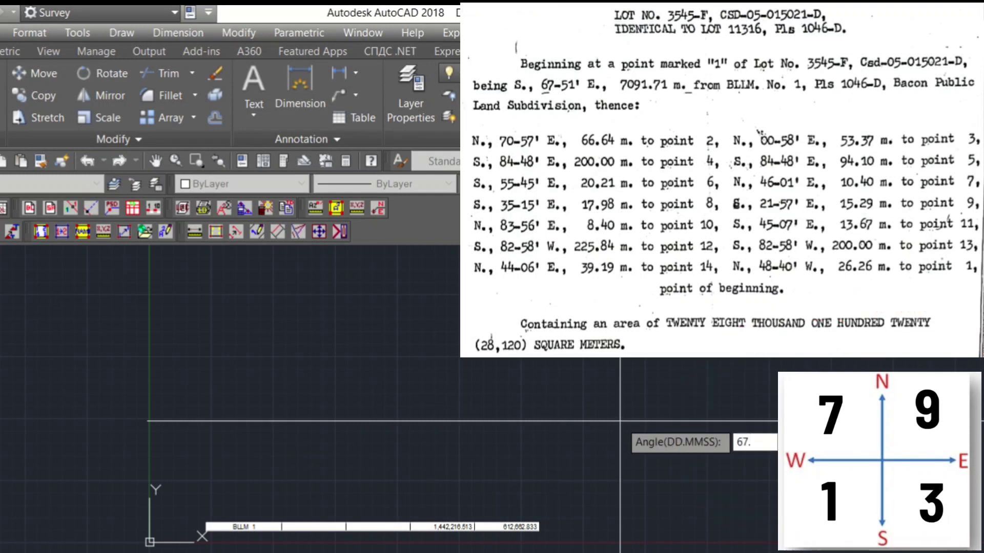
type("51")
key("Return")
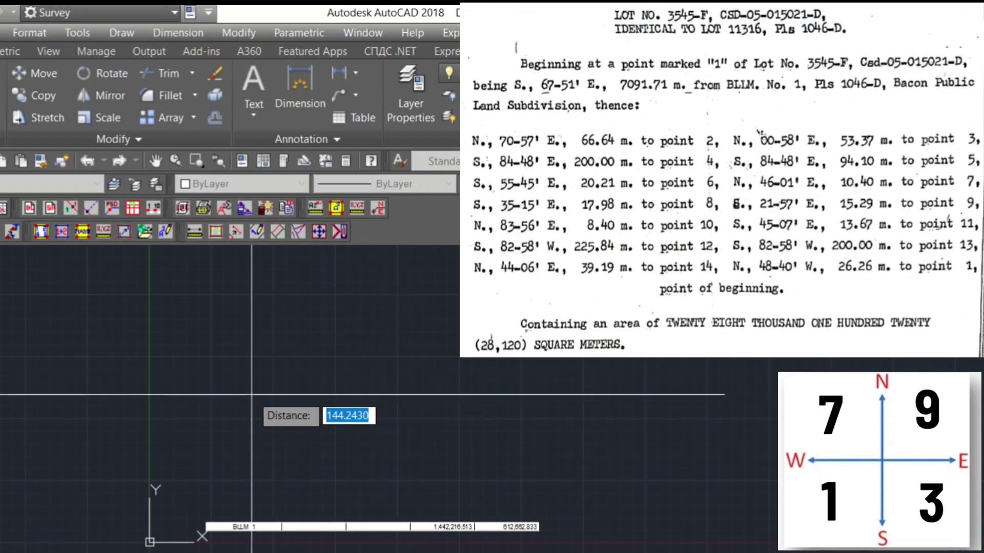
type("7091.")
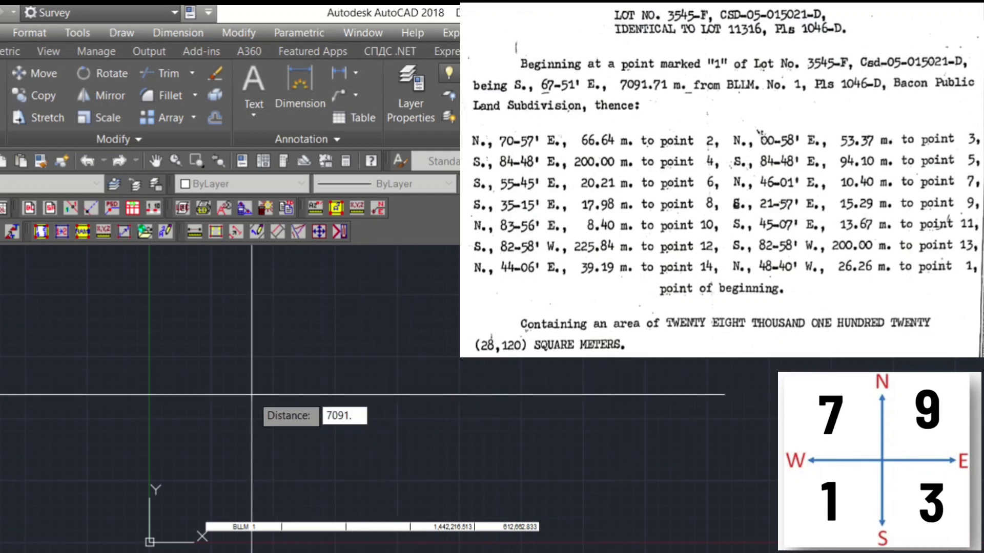
type("71")
key("Return")
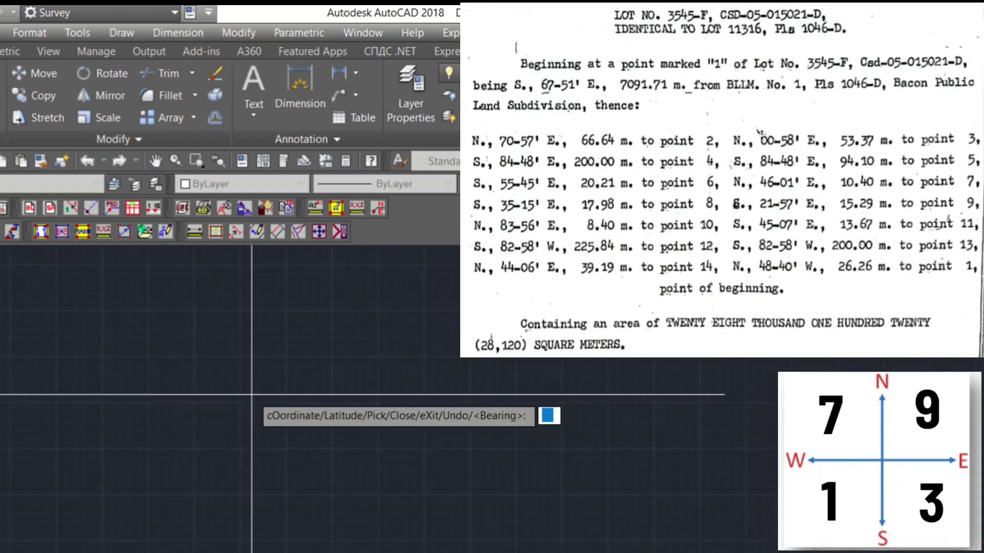
- Draw courses S 70°57' E 66.64 m to point 2 and N 00°58' E 53.37 m to point 3
type("3")
key("Return")
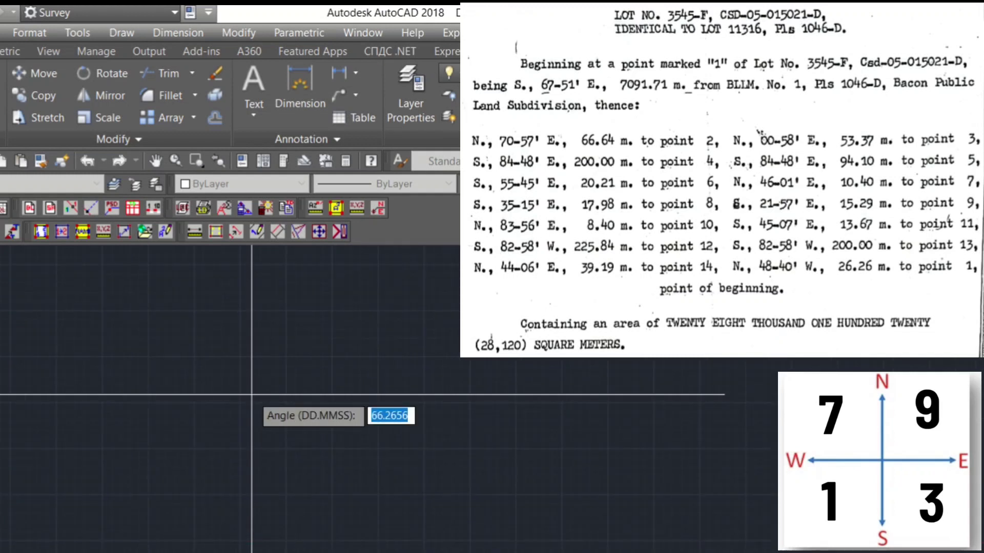
type("70.57")
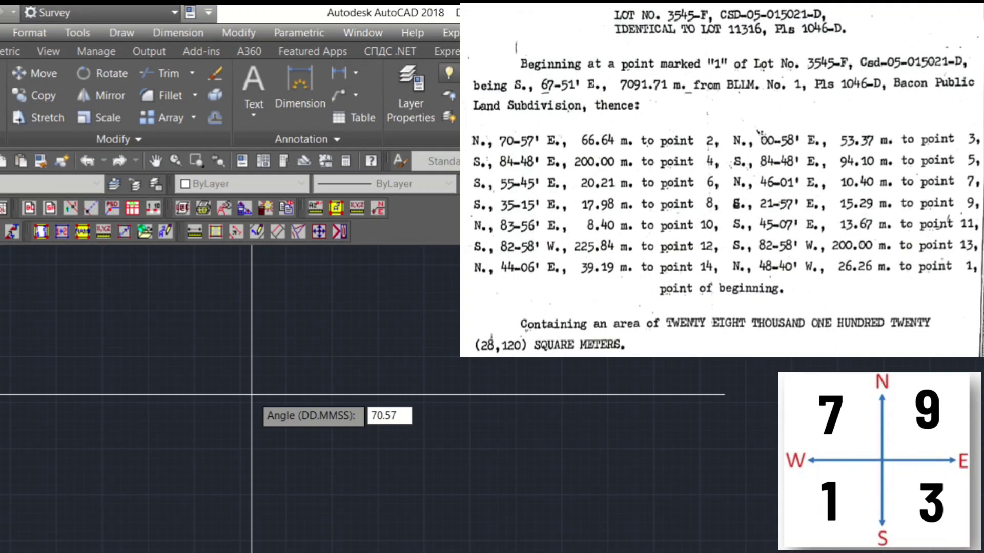
key("Return")
type("66.64")
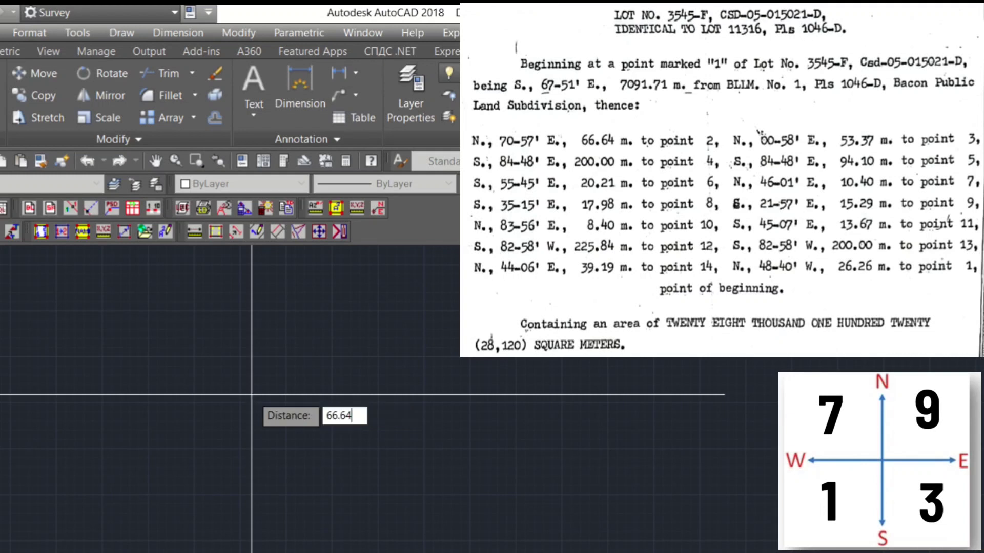
key("Return")
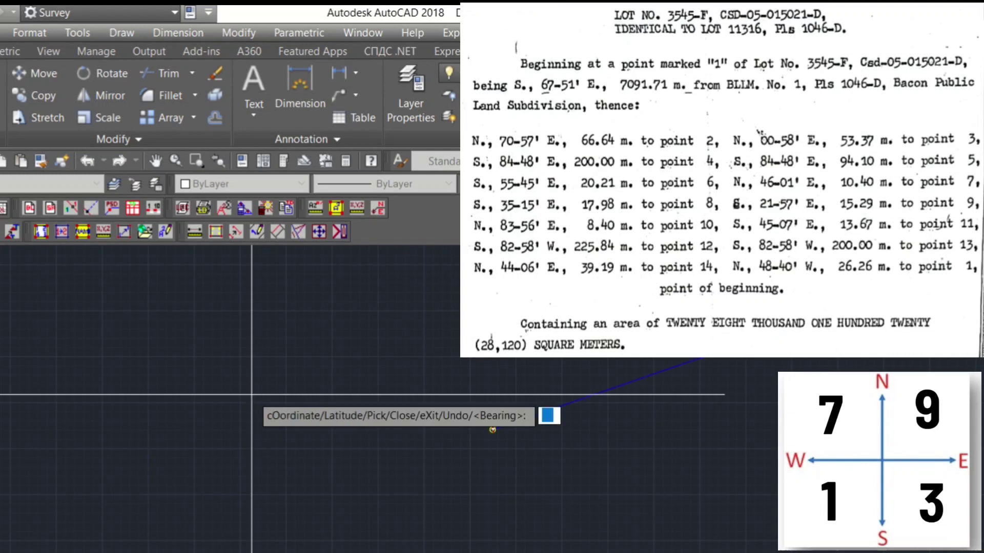
middle_click_drag(461, 356, 79, 384)
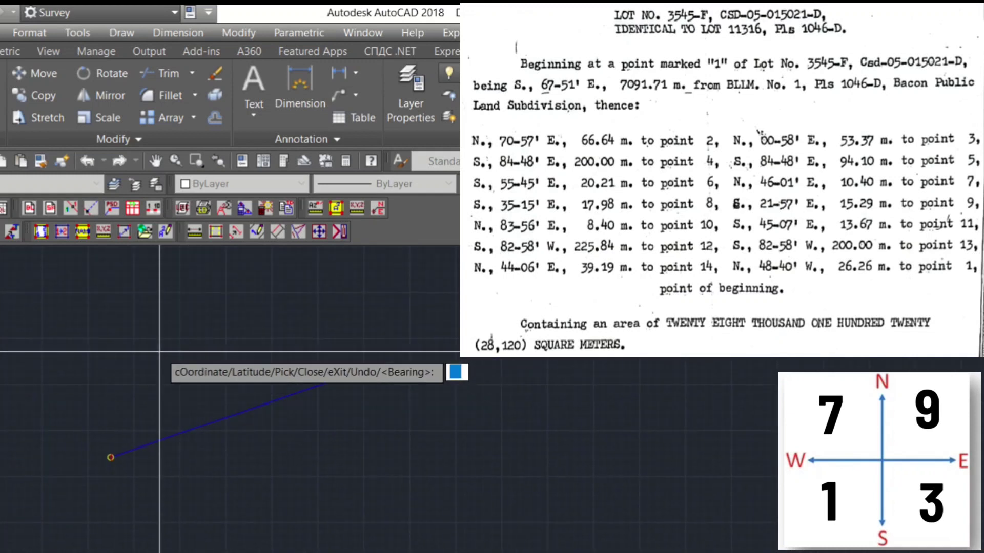
type("9")
key("Return")
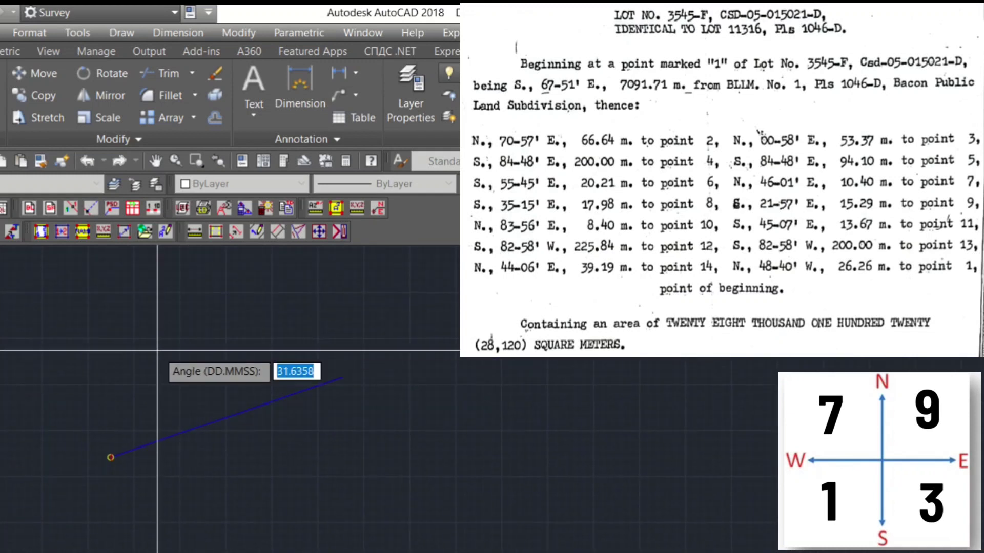
type("0.58")
key("Return")
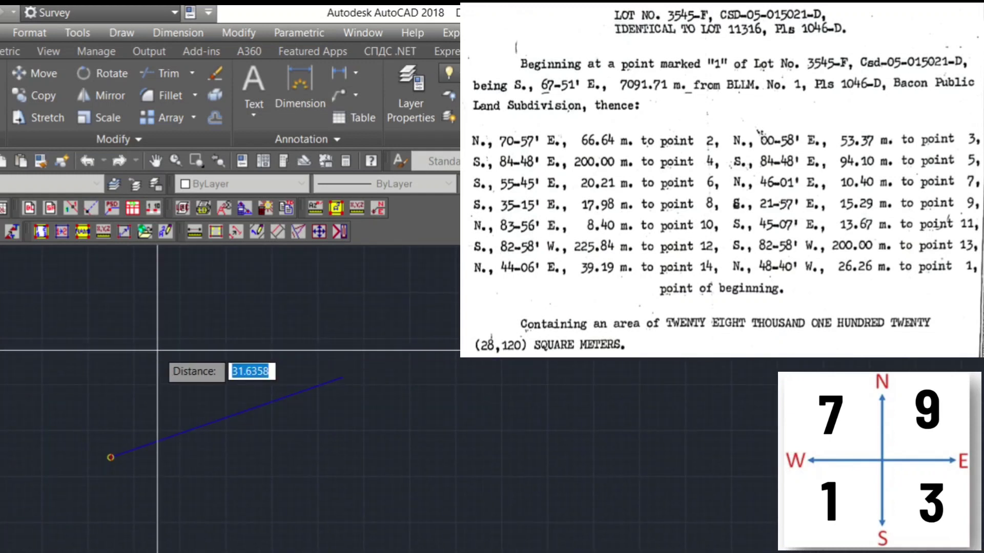
type("53.37")
key("Return")
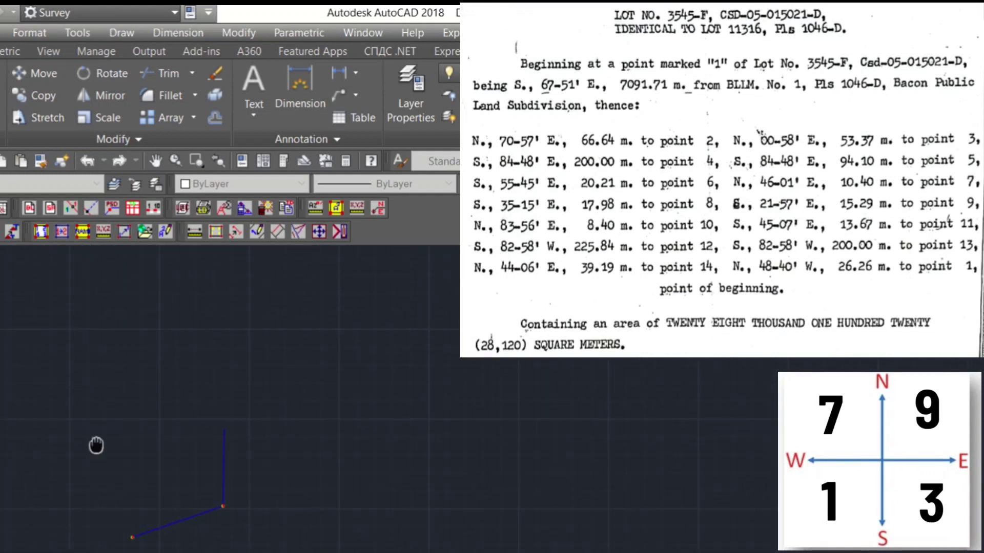
middle_click_drag(80, 464, 213, 410)
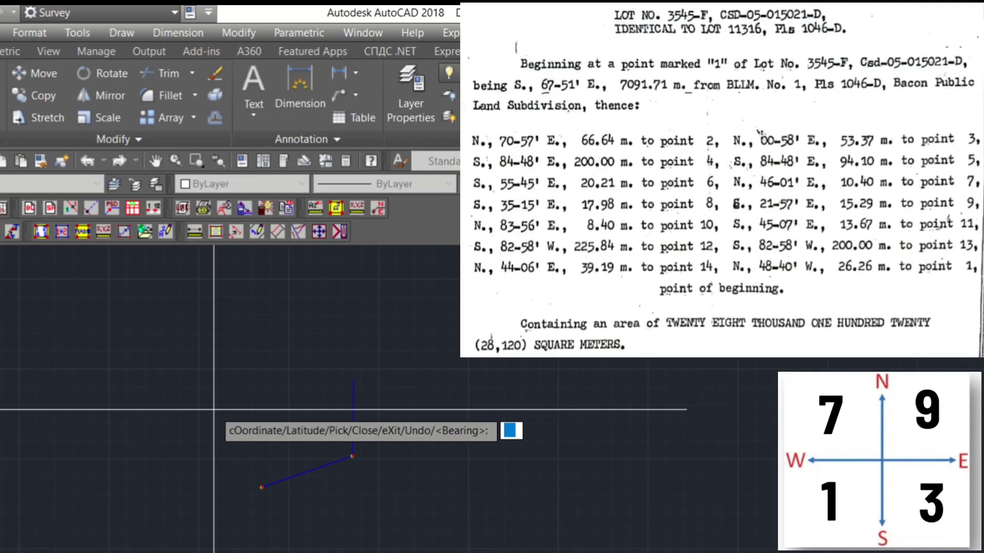
- Draw courses S 84°48' E 200 m to point 4 and S 84°48' E 94.10 m to point 5
type("3")
key("Return")
type("84.")
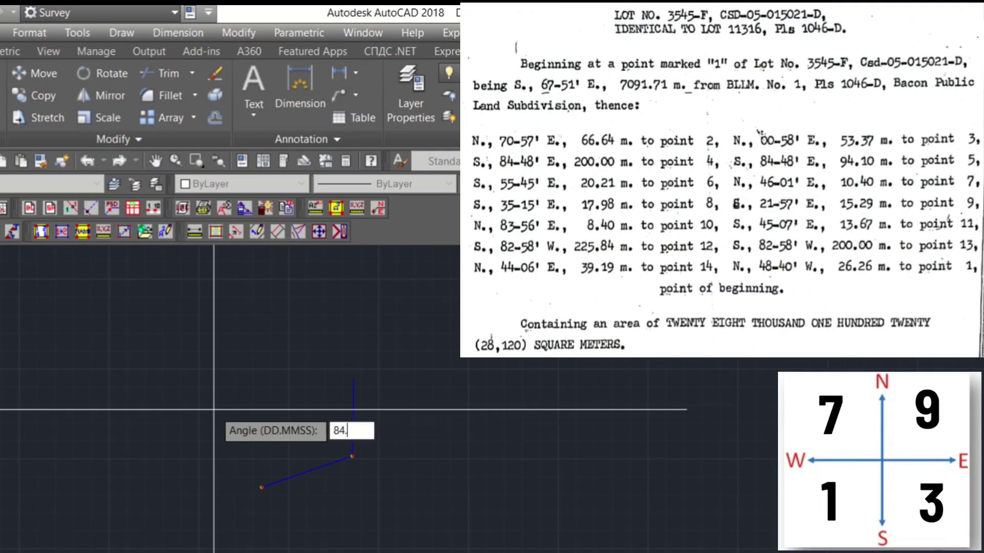
type("48")
key("Return")
type("200")
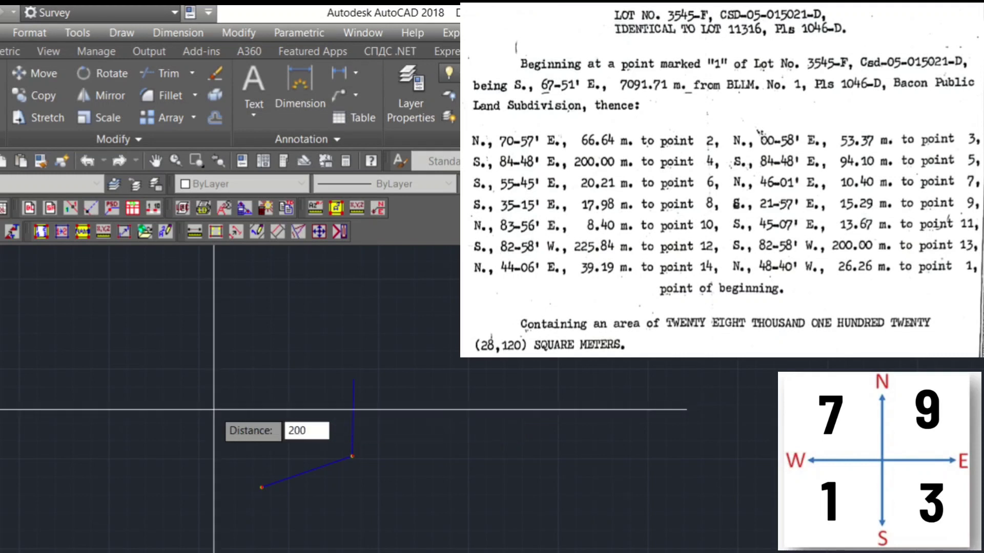
key("Return")
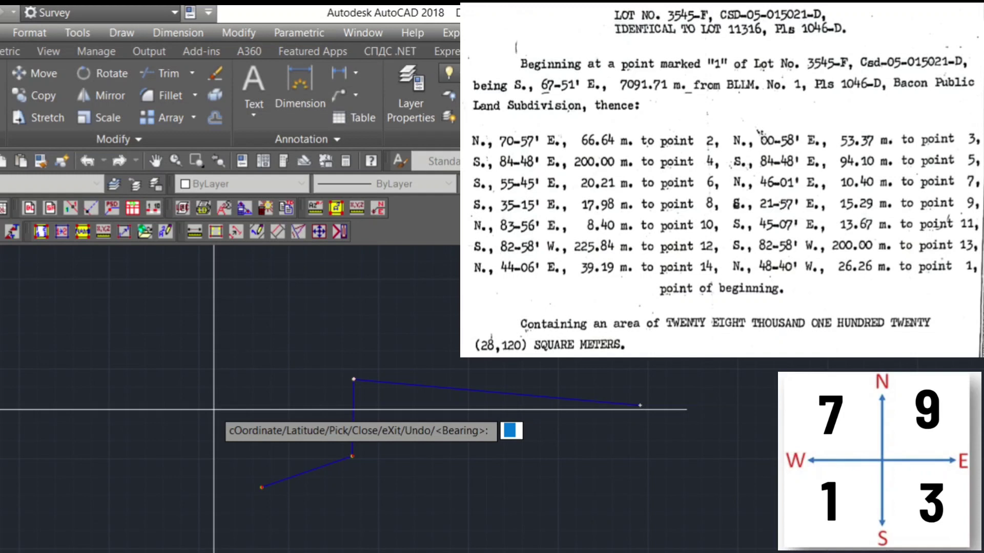
type("3")
key("Return")
type("84.")
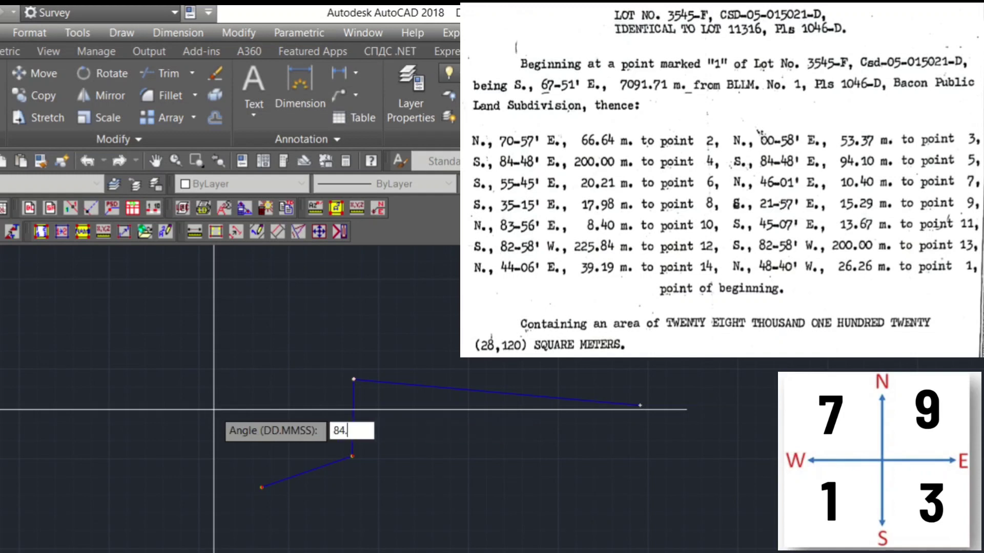
type("48")
key("Return")
type("9")
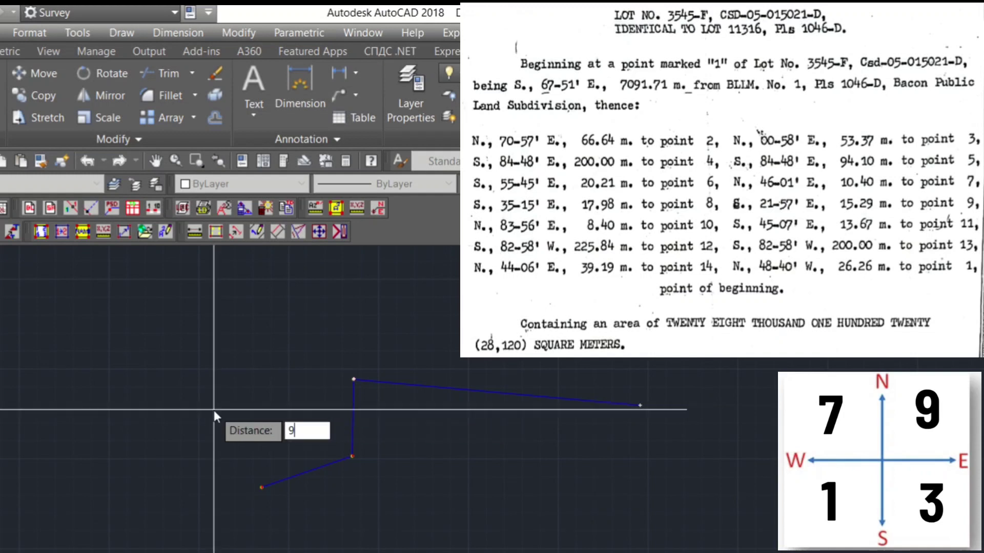
type("4.10")
key("Return")
- Draw courses S 55°45' E 20.21 m to point 6 and N 46°01' E 10.40 m to point 7
middle_click_drag(375, 424, 61, 412)
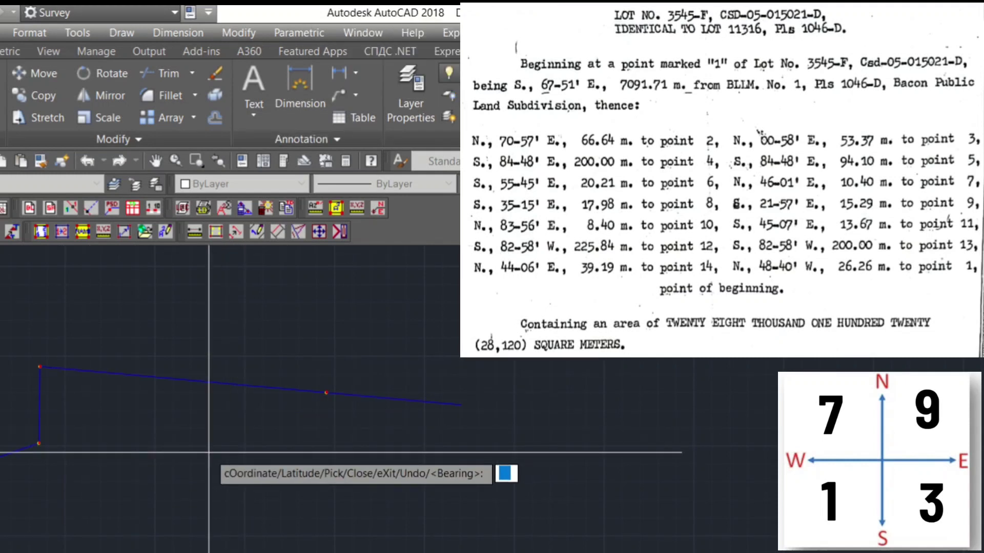
type("3")
key("Return")
type("55.45")
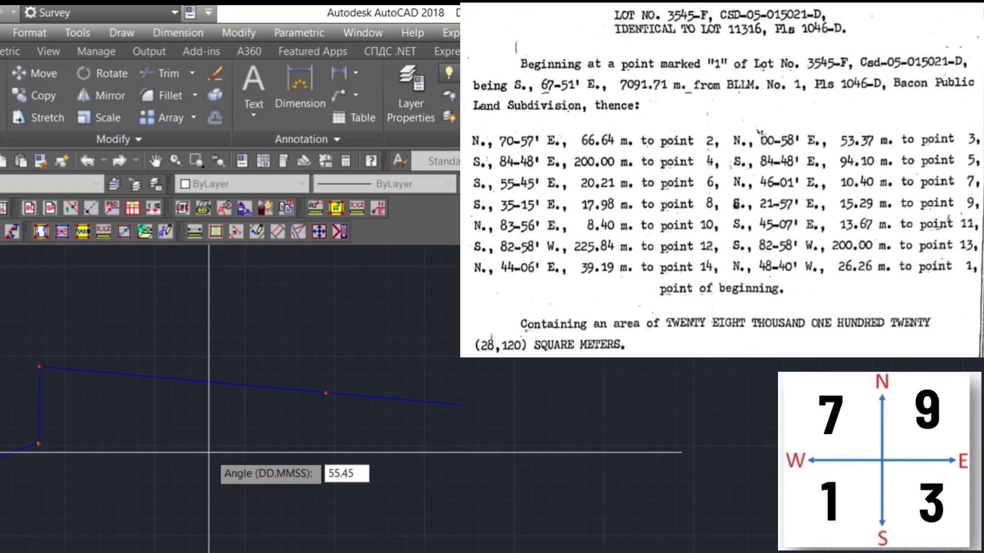
key("Return")
type("20.21")
key("Return")
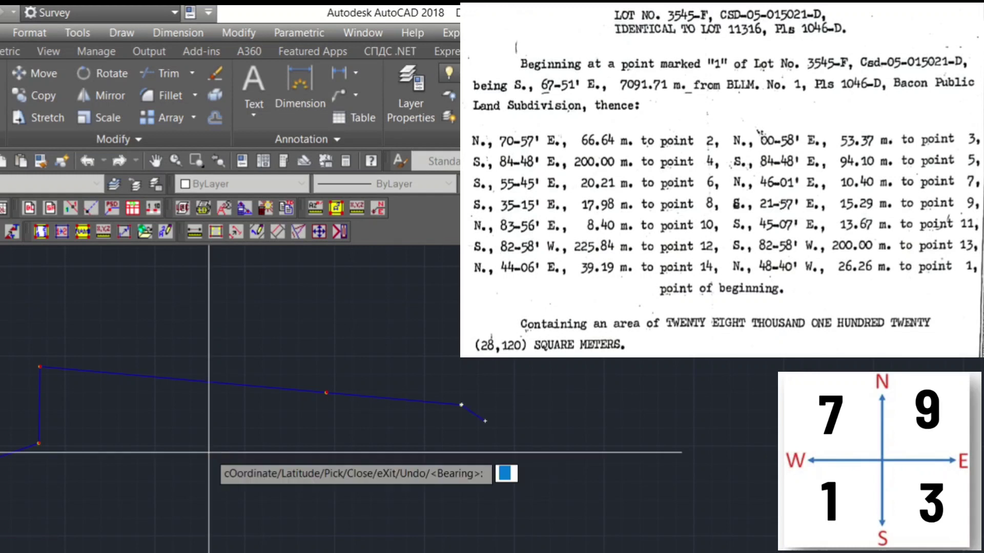
type("9")
key("Return")
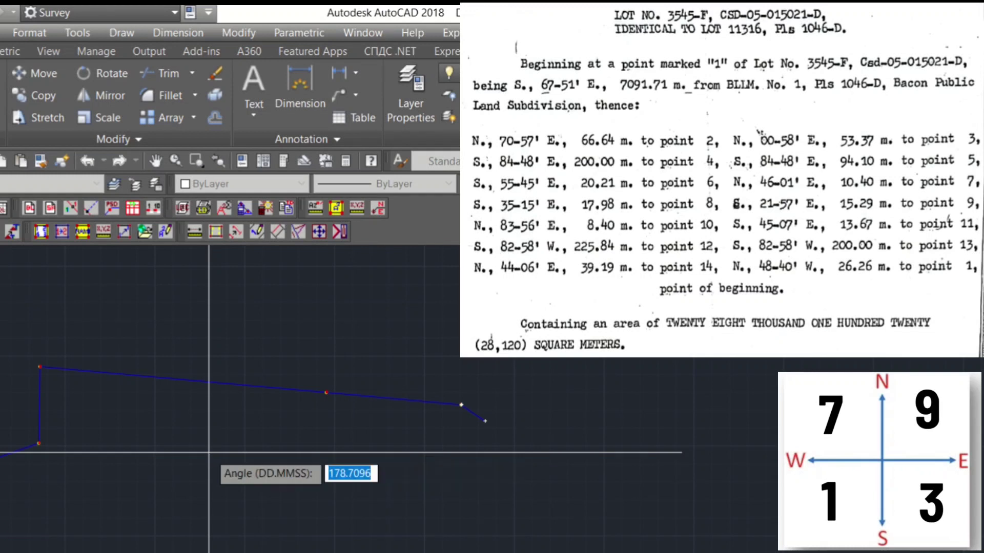
type("46.01")
key("Return")
type("1")
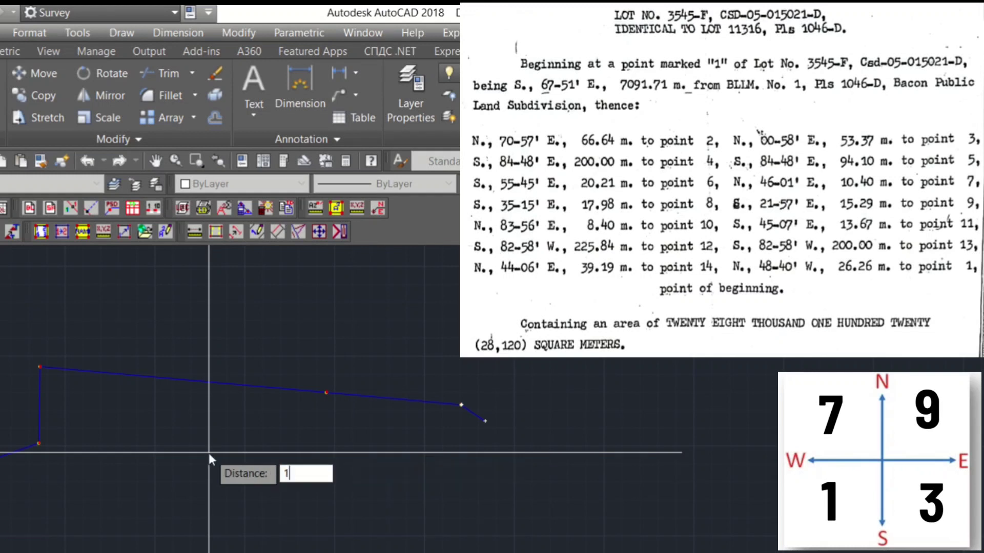
type("040")
key("BackSpace")
key("BackSpace")
type(".40")
key("Return")
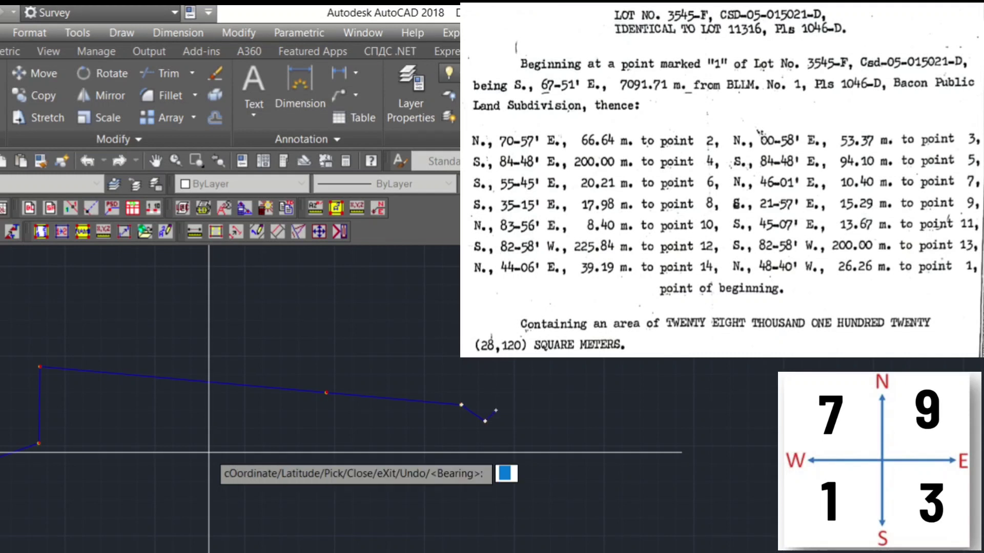
- Draw courses S 35°15' E 17.98 m to point 8 and S 21°57' E 15.29 m to point 9
type("3")
key("Return")
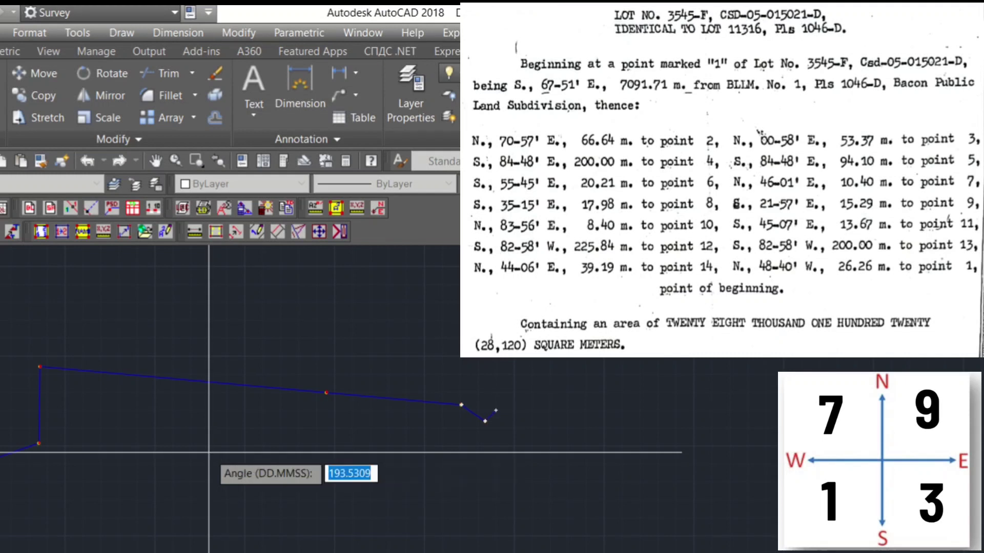
type("35.15")
key("Return")
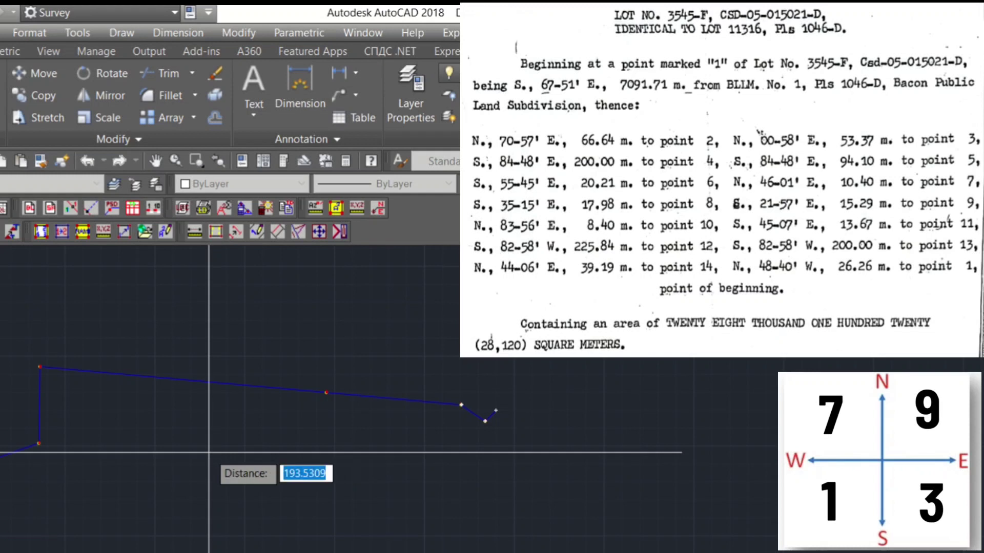
type("17.98")
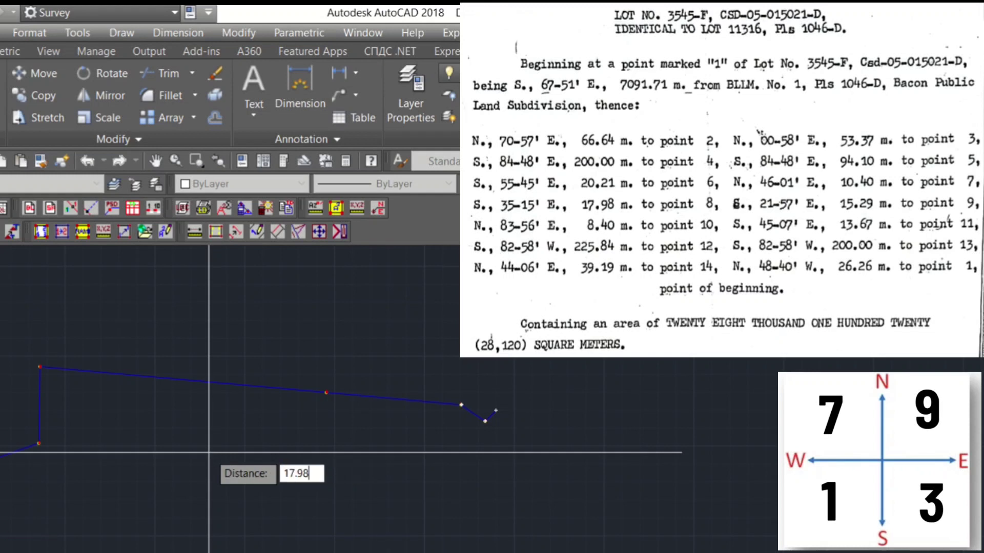
key("Return")
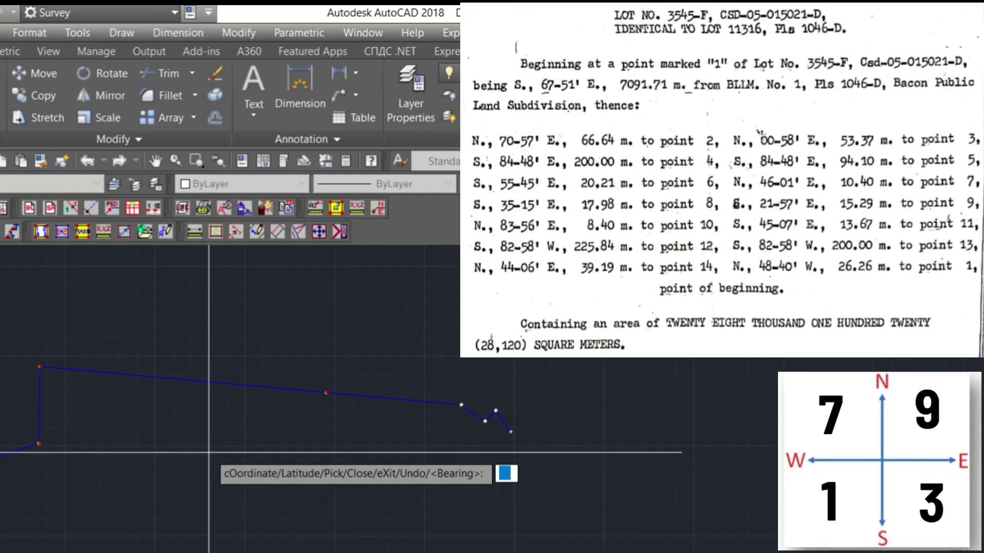
type("3")
key("Return")
type("2")
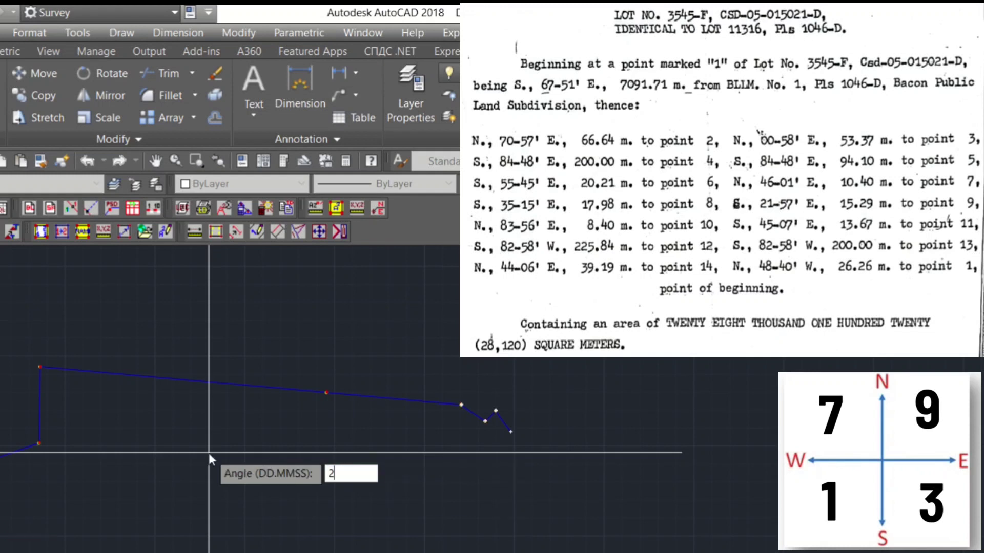
type("1.57")
key("Return")
type("15.29")
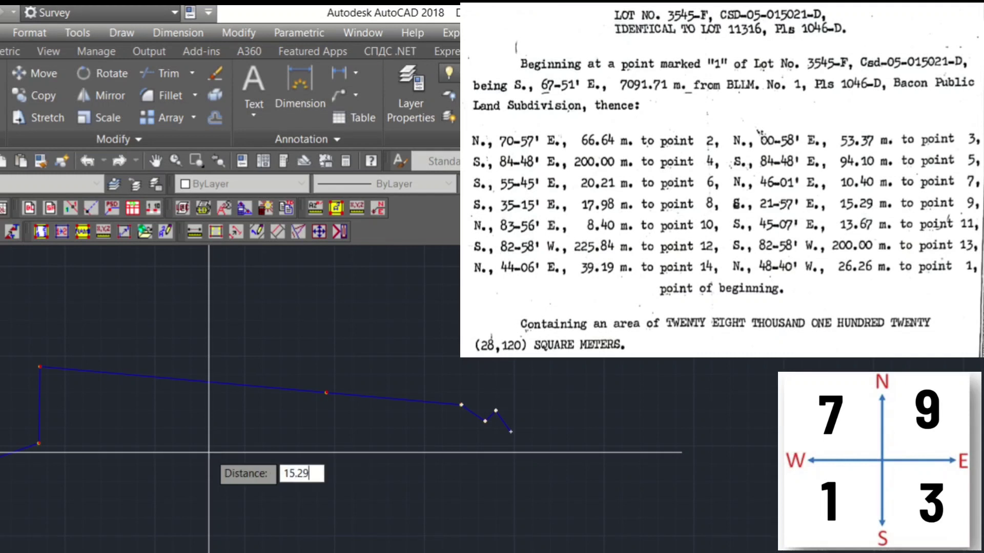
key("Return")
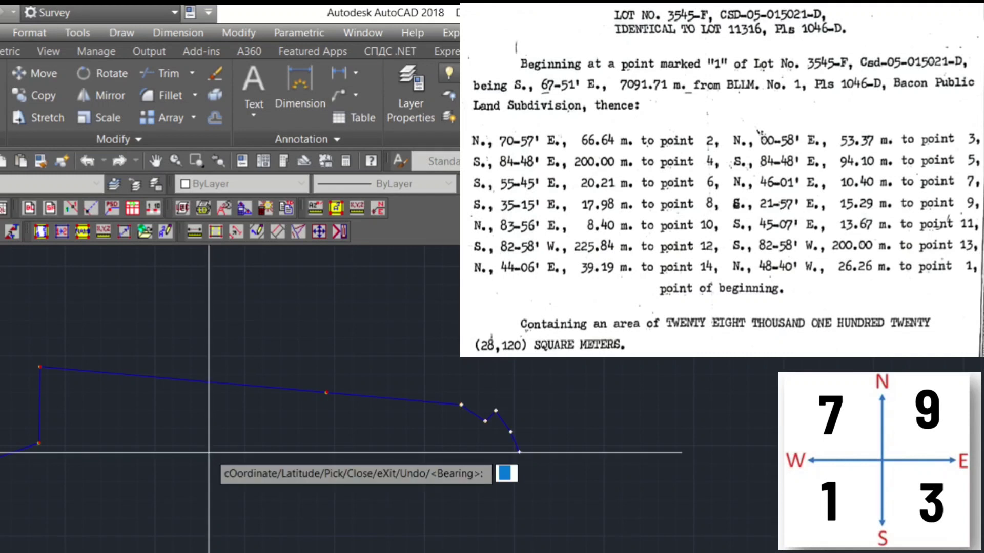
- Draw courses N 83°56' E 8.40 m to point 10 and S 45°07' E 13.67 m to point 11
type("9")
key("Return")
type("83.")
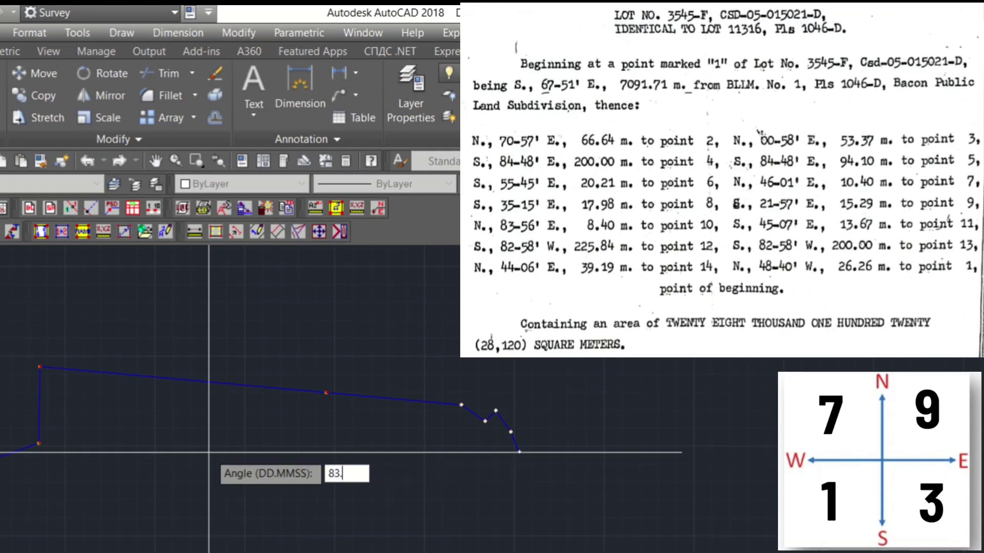
type("56")
key("Return")
type("8.40")
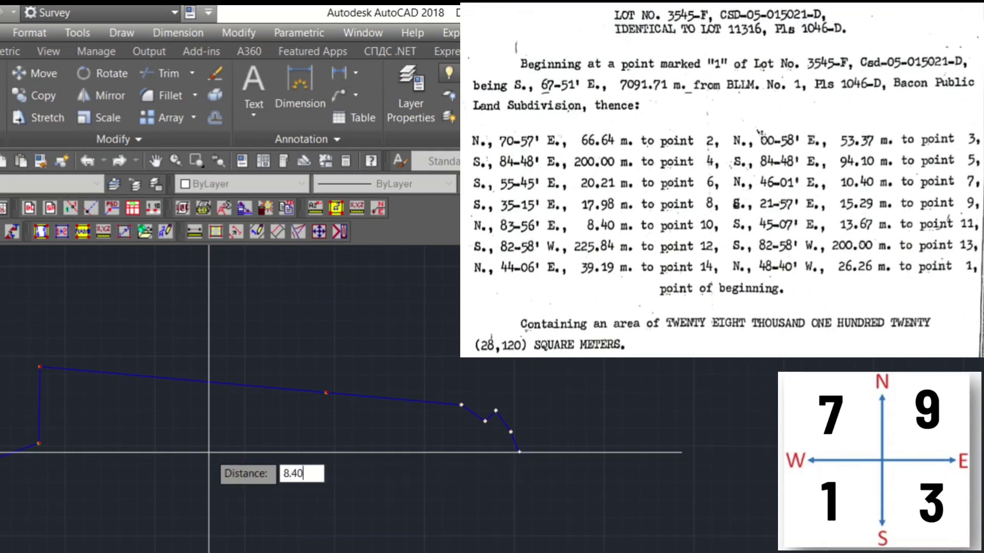
key("Return")
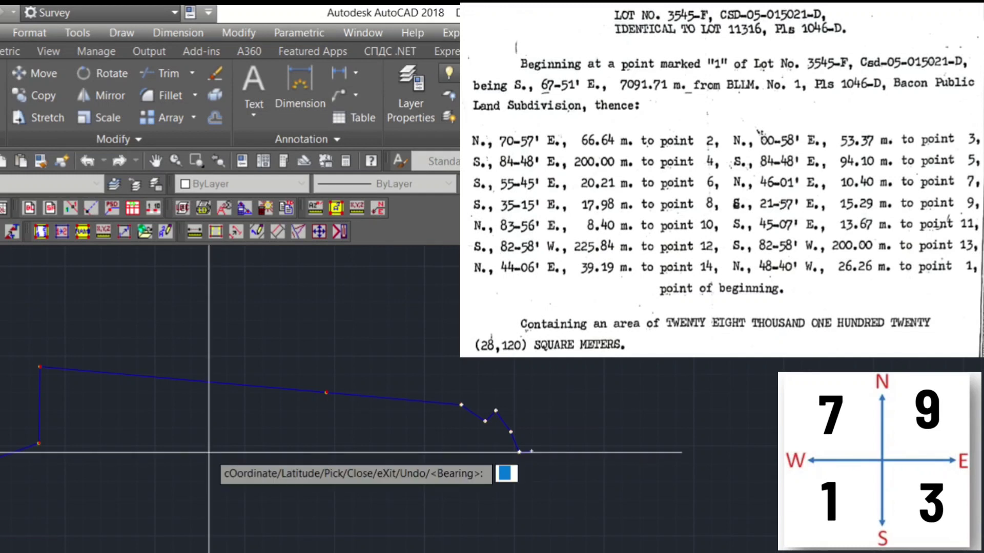
type("3")
key("Return")
type("45")
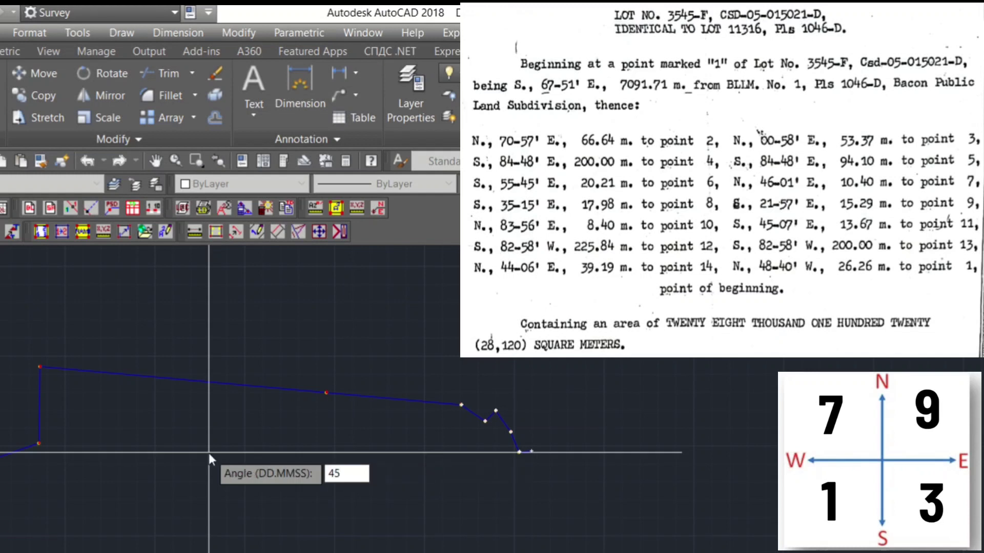
type(".07")
key("Return")
type("13.67")
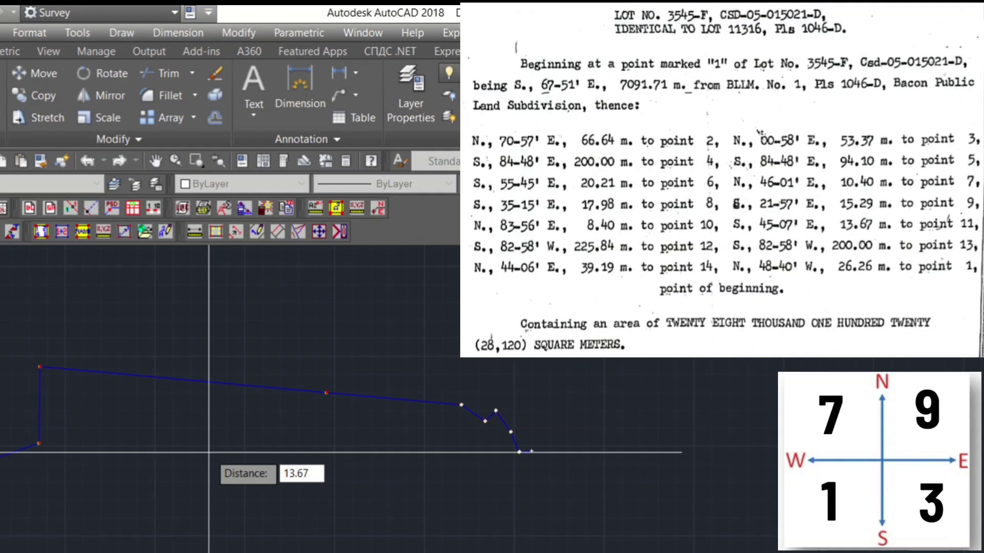
key("Return")
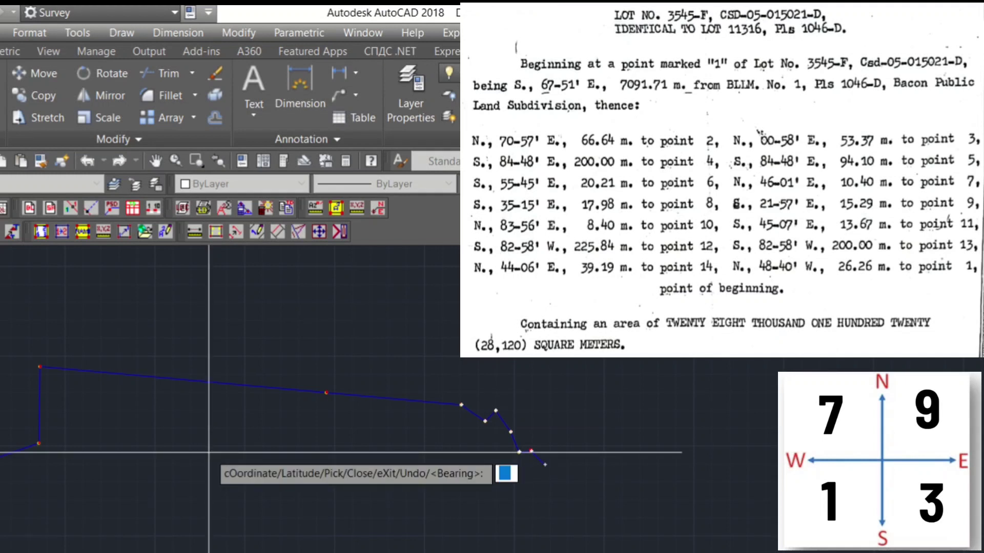
- Enter the S 82°58' W bearing for the course to point 12
type("1")
key("Return")
type("82")
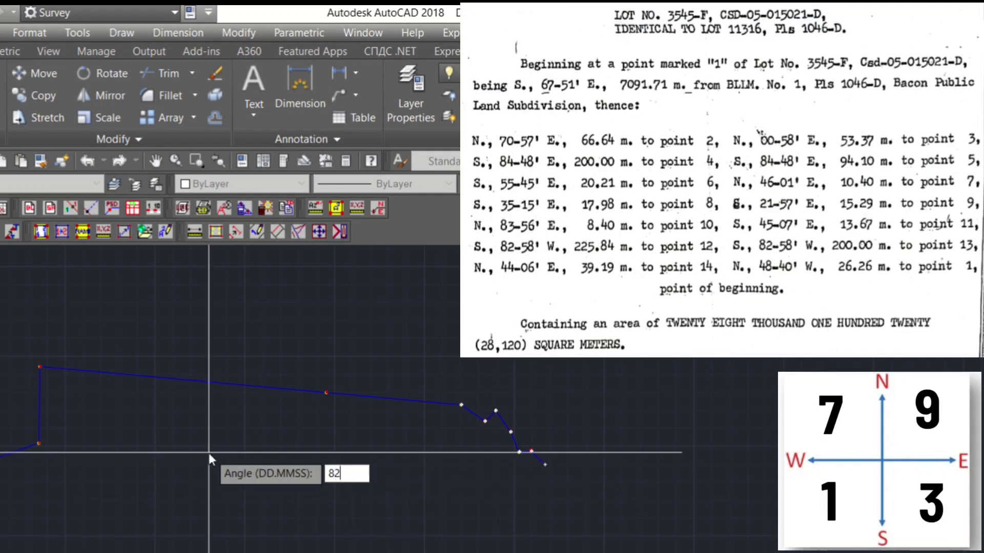
type(".58")
key("Return")
type("225.84")
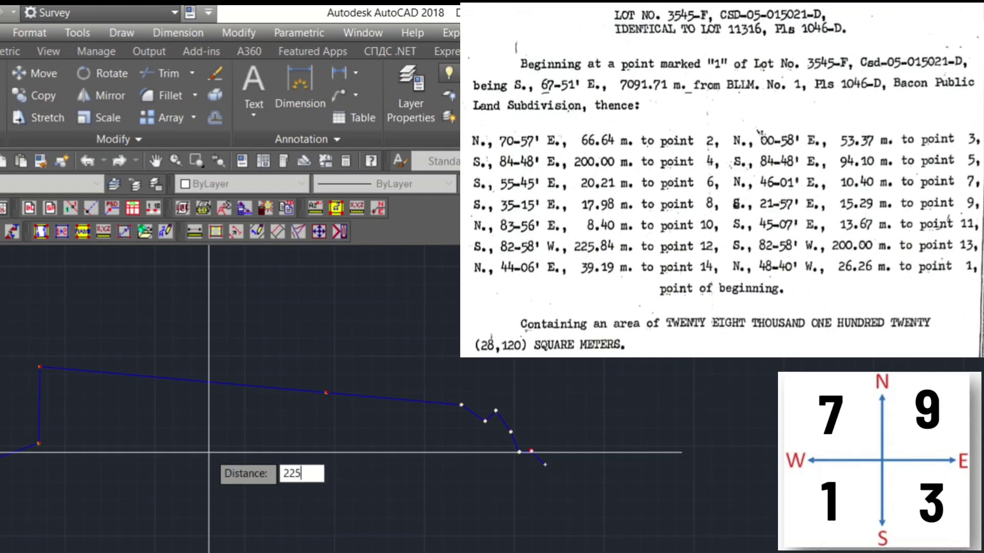
- Complete the courses to point 12 (225.84 m), point 13 (200 m) and point 14 (39.19 m)
key("Return")
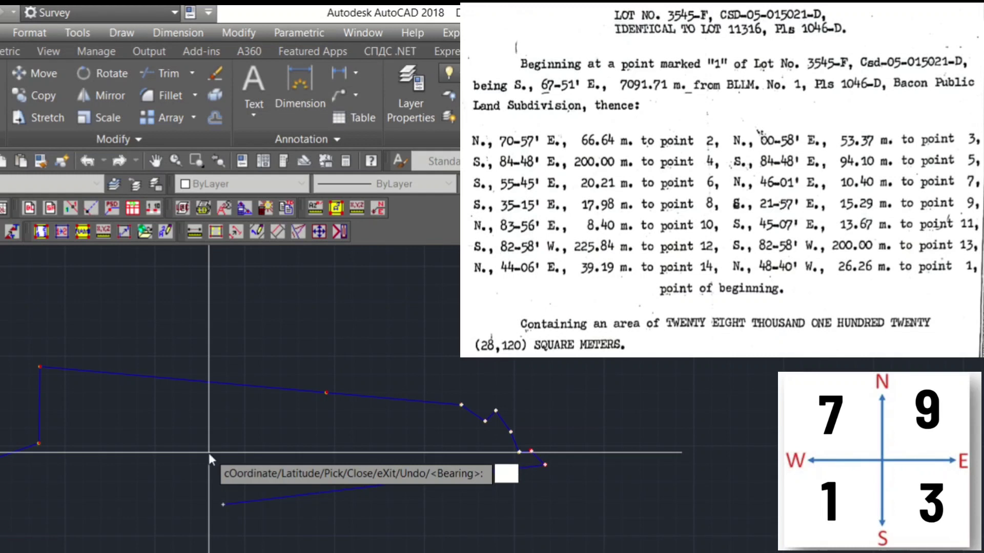
key("Return")
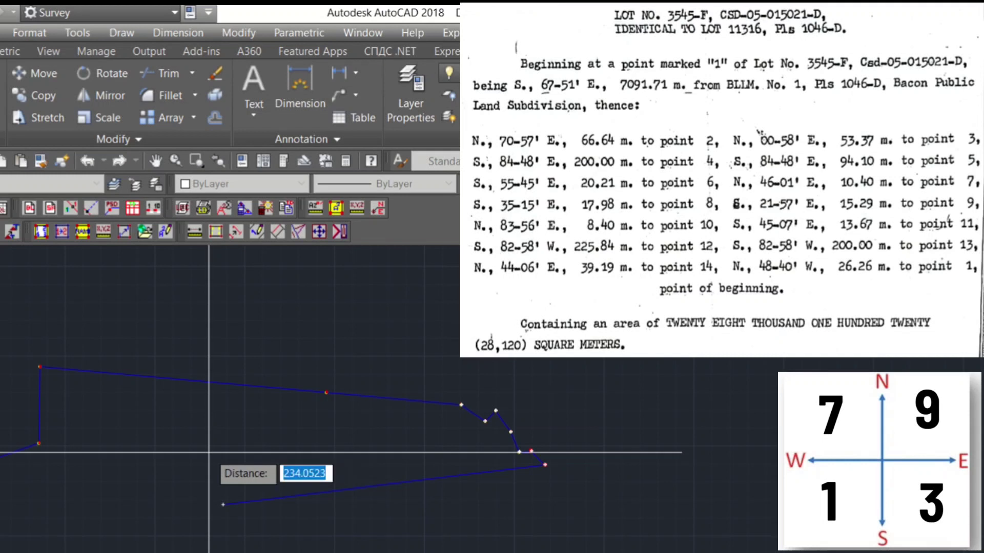
key("Return")
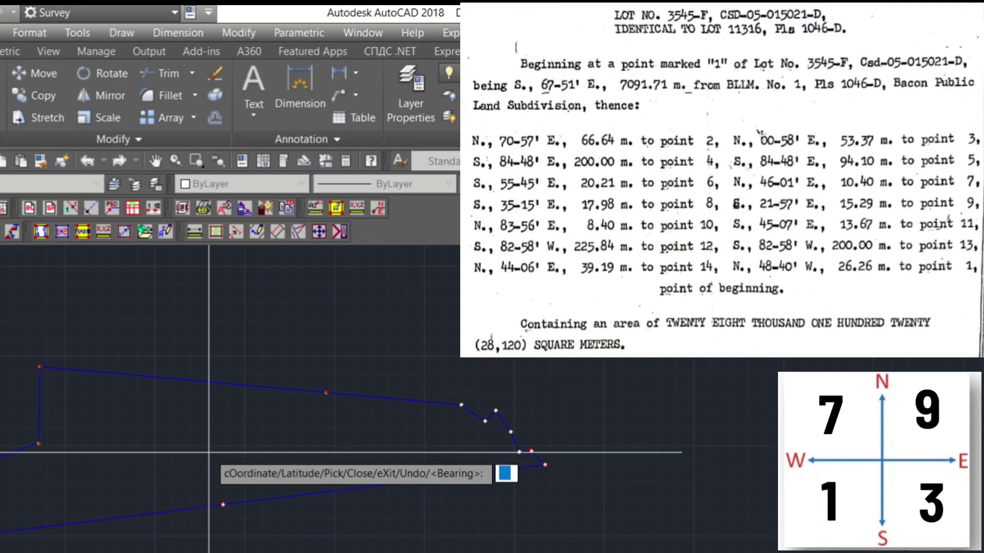
type("9")
key("Return")
type("39.19")
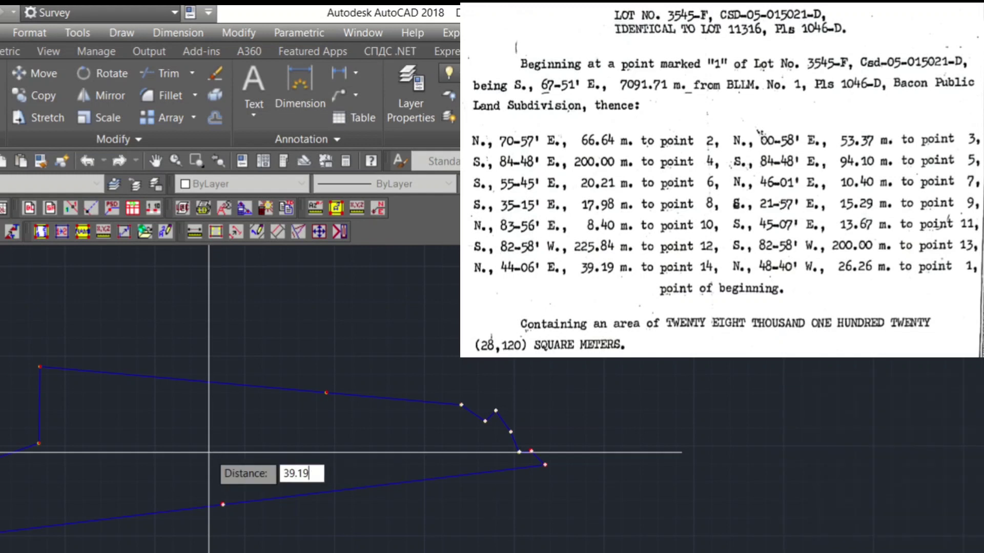
key("Return")
type("7")
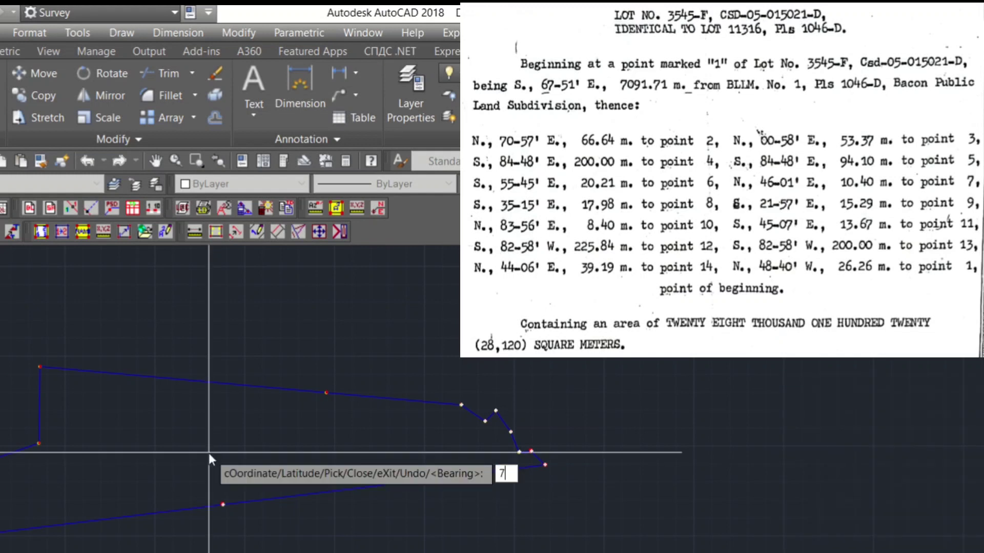
- Close the traverse with the 26.26 m course to point 1 and place the LOT3545-F, A=28109 SQ.M label
key("Return")
type("48.40")
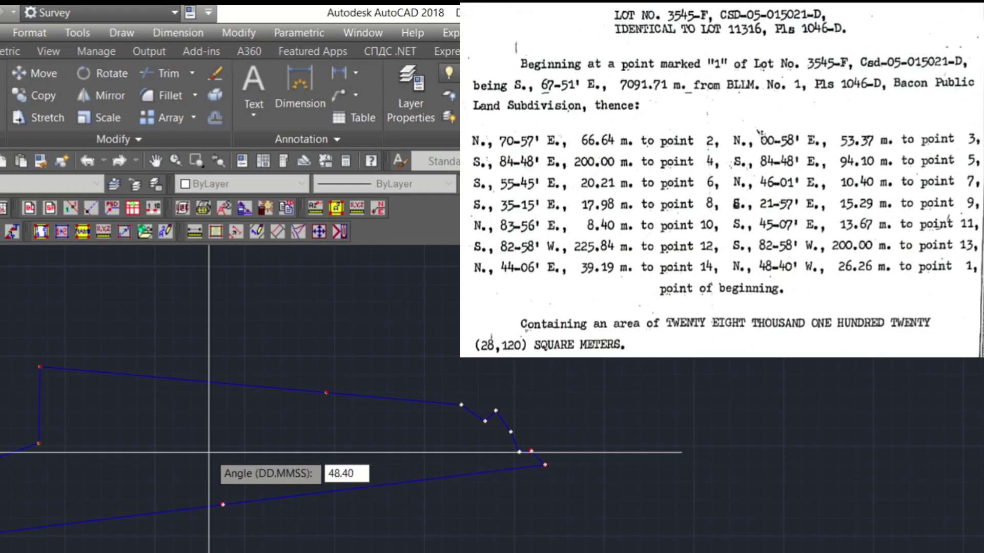
type("26.26")
key("Return")
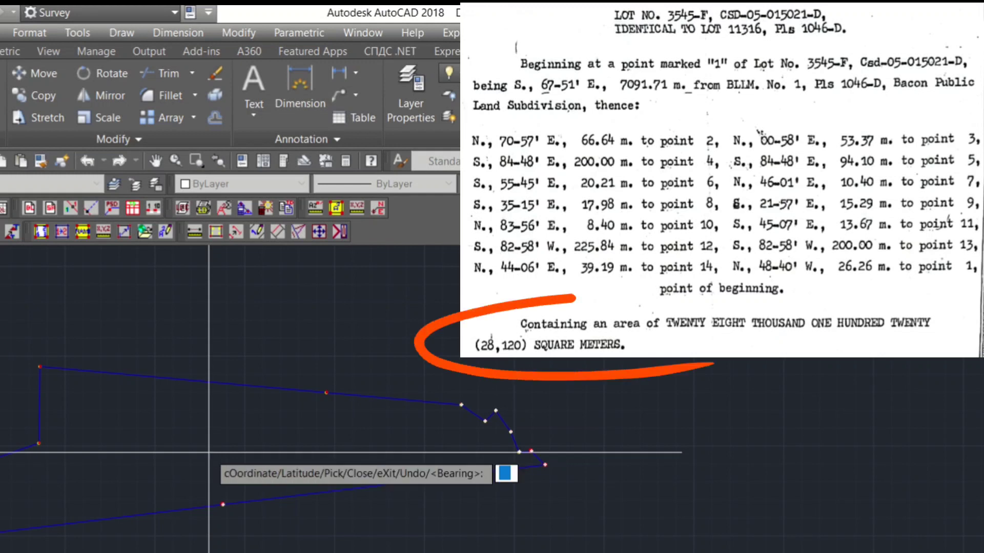
key("Return")
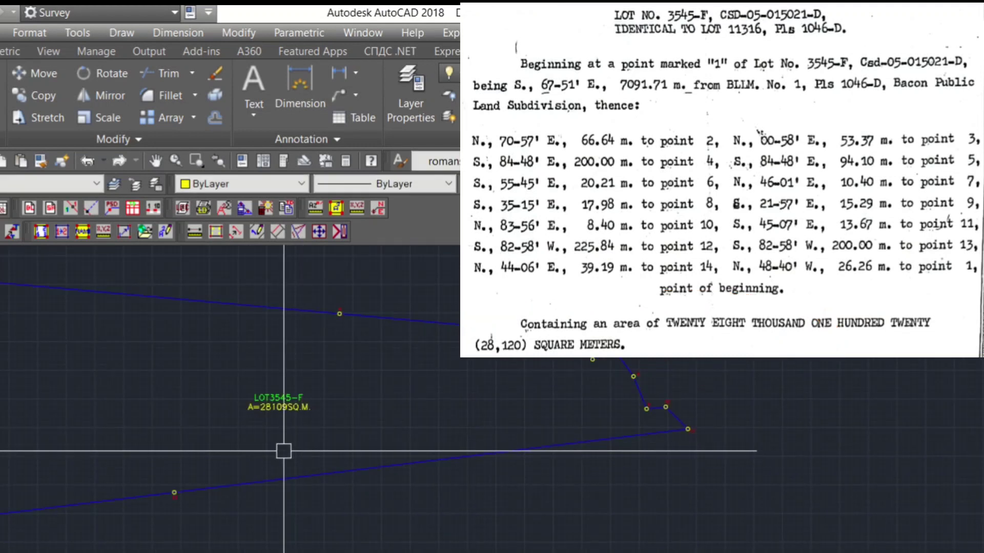
middle_click_drag(268, 445, 275, 444)
middle_click_drag(479, 459, 488, 459)
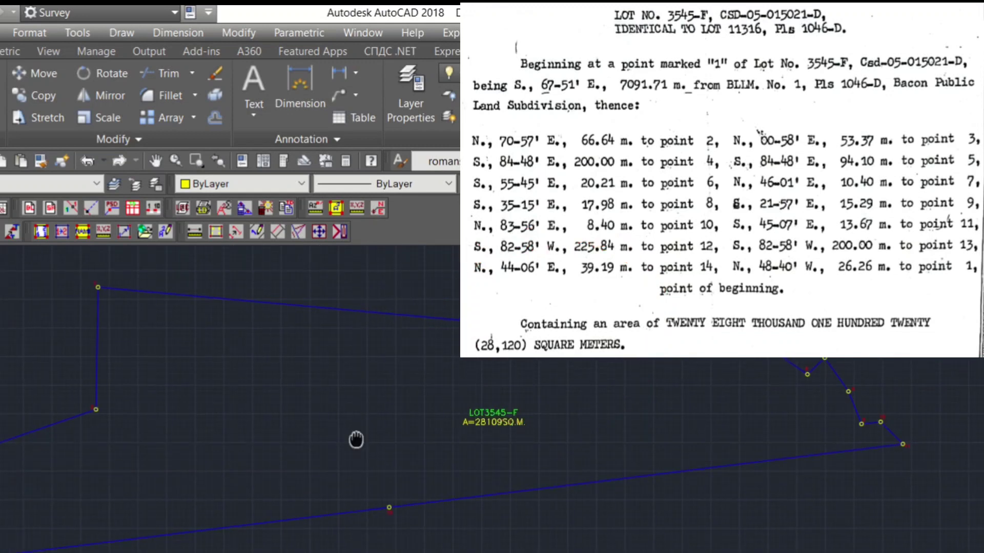
middle_click_drag(358, 439, 409, 441)
scroll(810, 246, "down", 1)
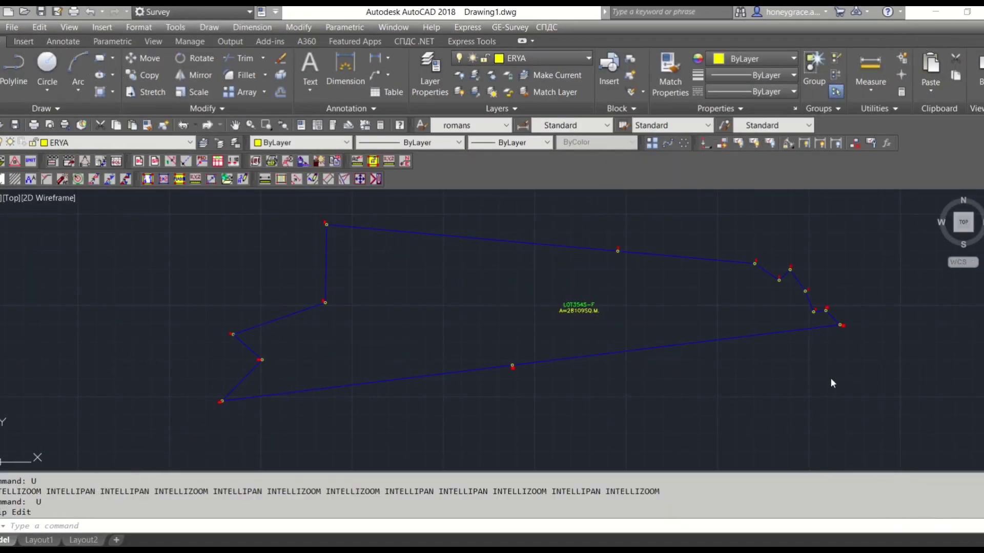
- Zoom in on point 1 and inspect the closing boundary line's endpoint without moving it
scroll(328, 369, "down", 1)
scroll(318, 353, "up", 3)
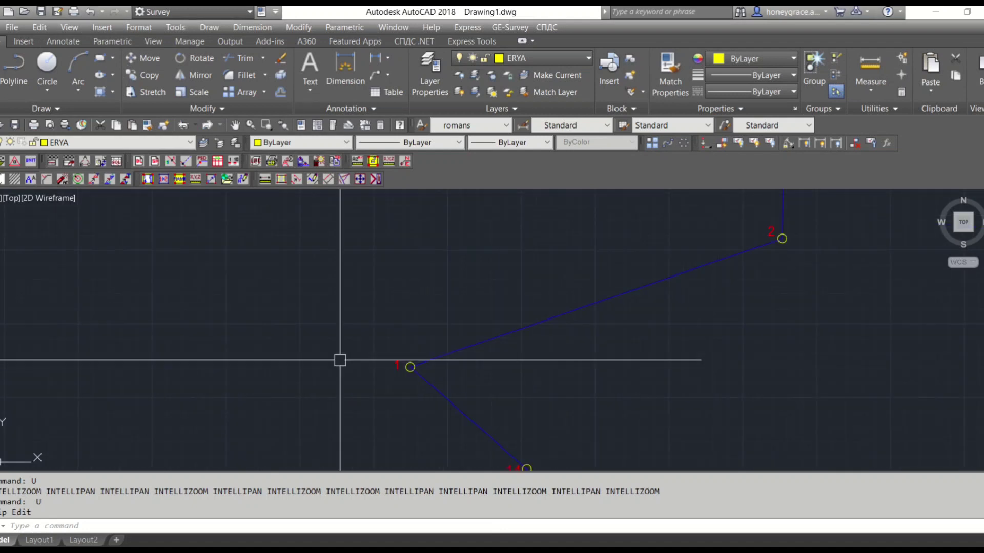
scroll(367, 362, "up", 1)
scroll(367, 362, "up", 3)
scroll(488, 376, "up", 2)
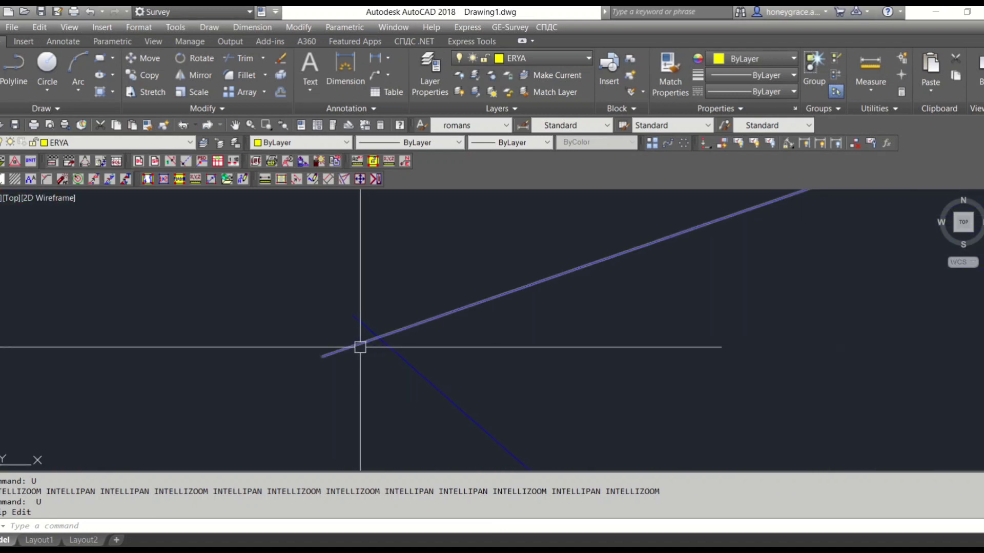
scroll(356, 339, "up", 2)
left_click(348, 343)
scroll(359, 346, "down", 1)
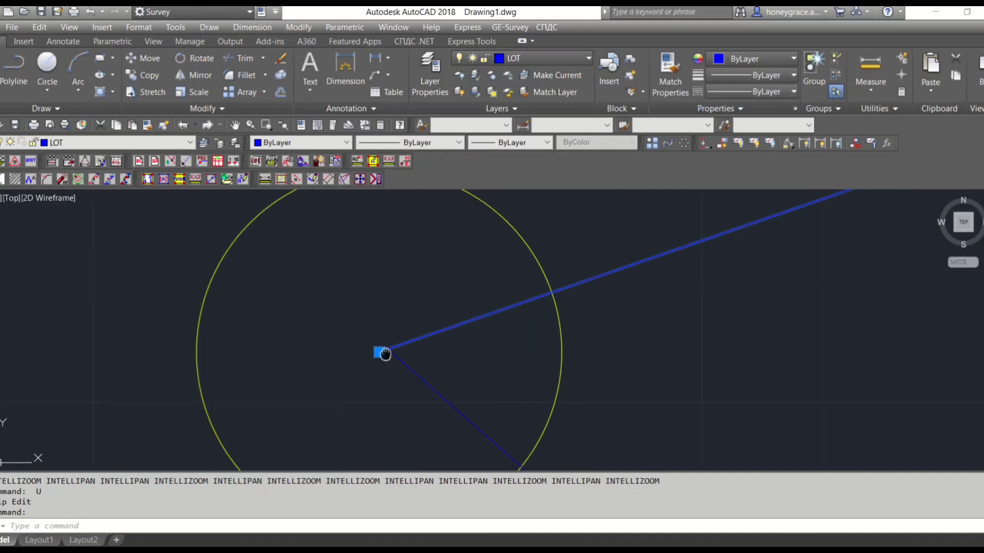
key("Escape")
left_click(411, 369)
left_click(384, 346)
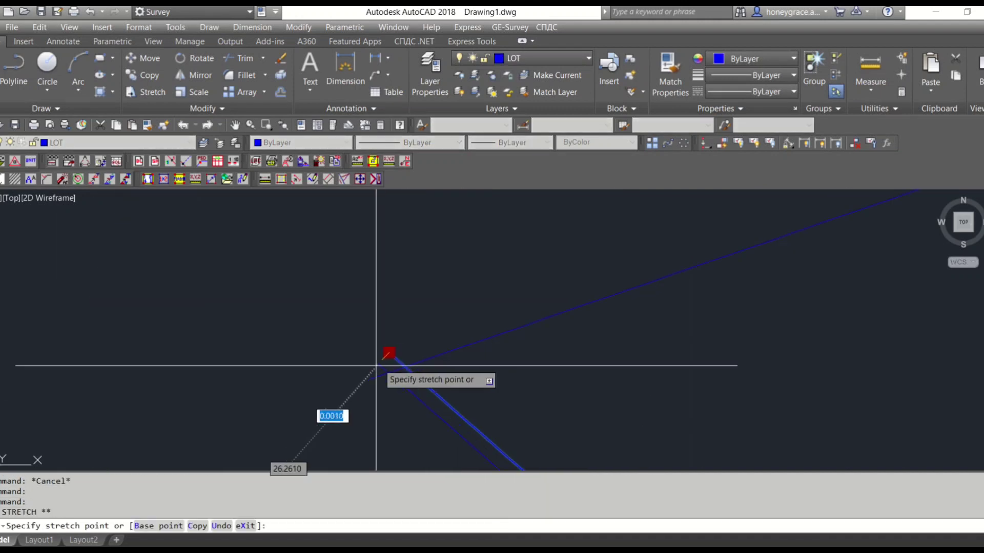
key("Escape")
- Check the corner circle's layer and freeze the Mons layer from the Layer list
scroll(389, 358, "down", 5)
scroll(467, 362, "down", 5)
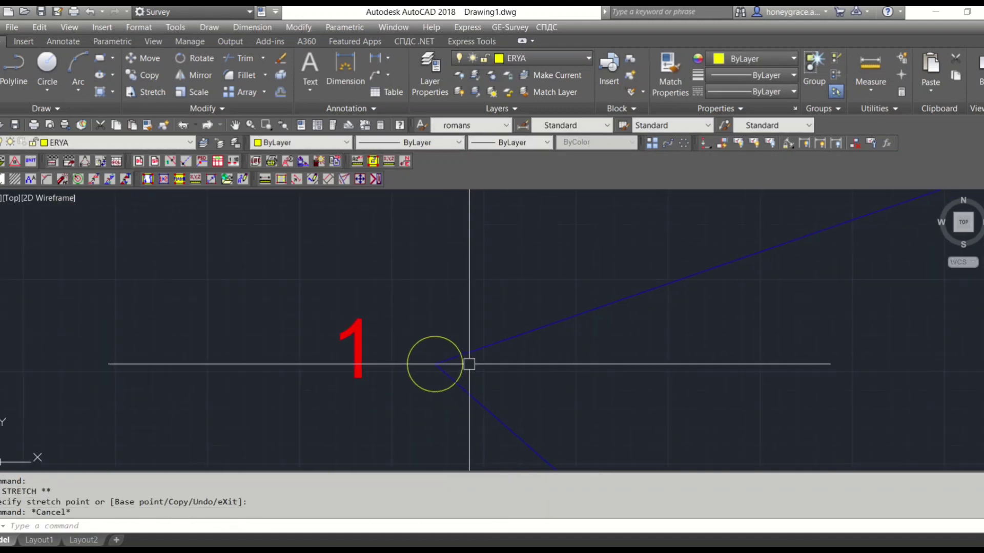
left_click(464, 364)
scroll(492, 323, "down", 3)
key("Escape")
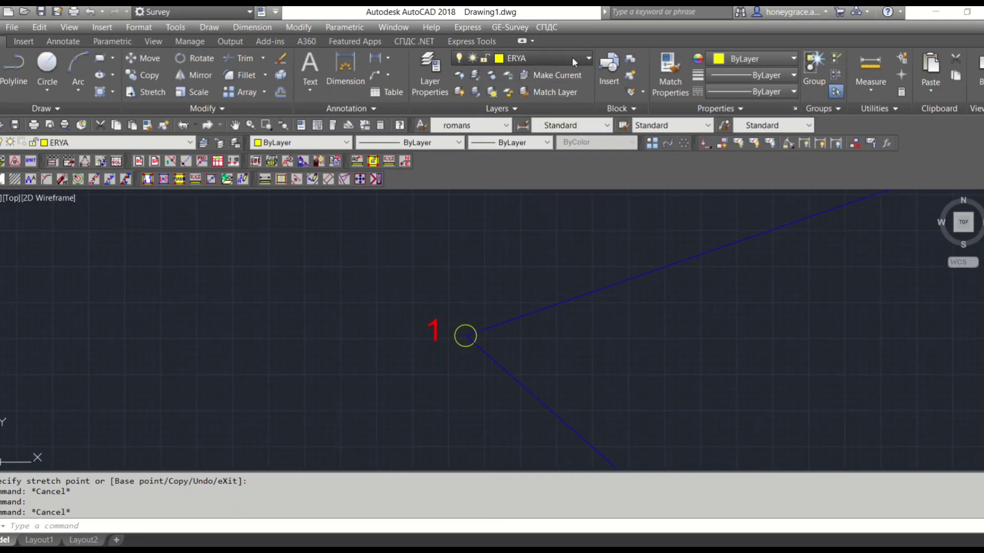
left_click(572, 56)
left_click(475, 156)
scroll(675, 353, "down", 2)
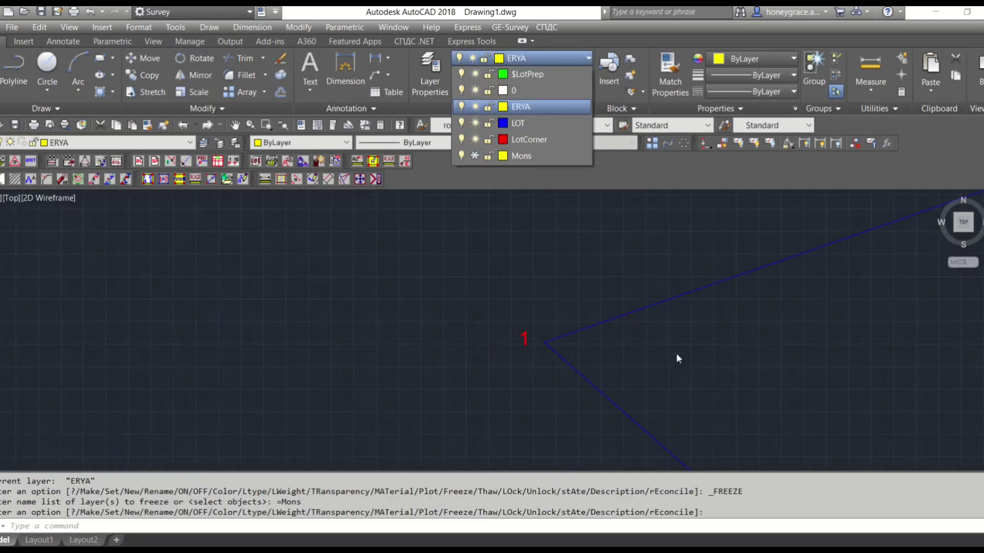
scroll(675, 353, "down", 5)
scroll(598, 336, "up", 4)
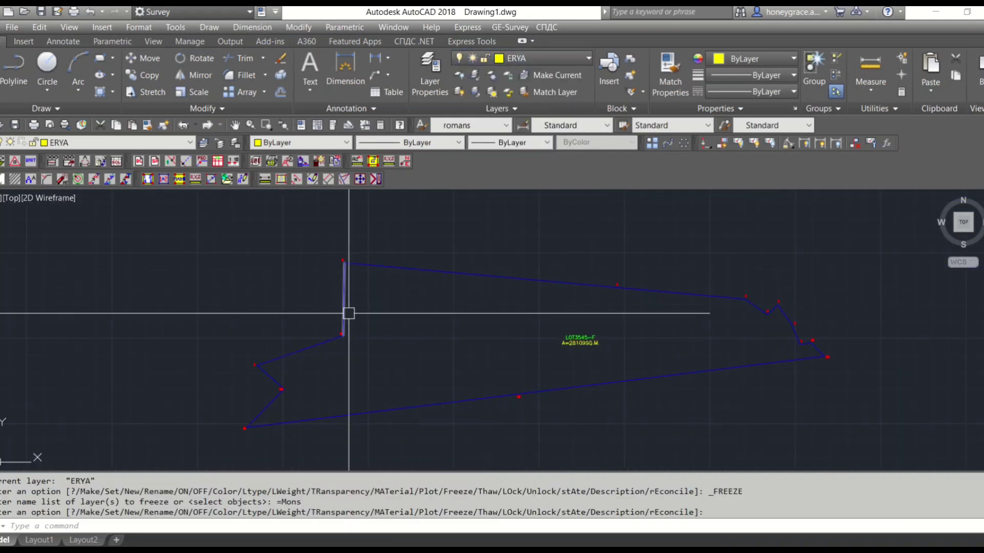
key("Return")
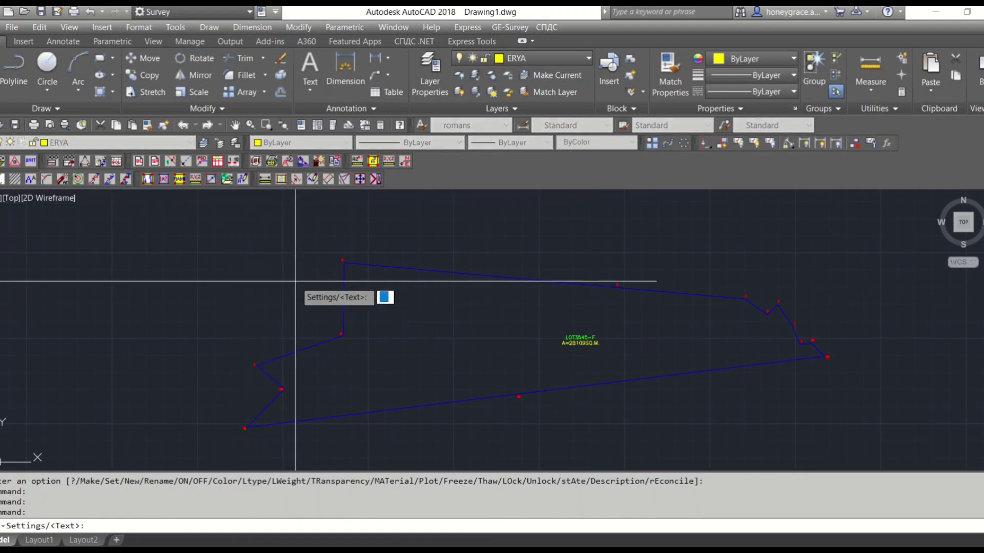
key("Escape")
key("Escape")
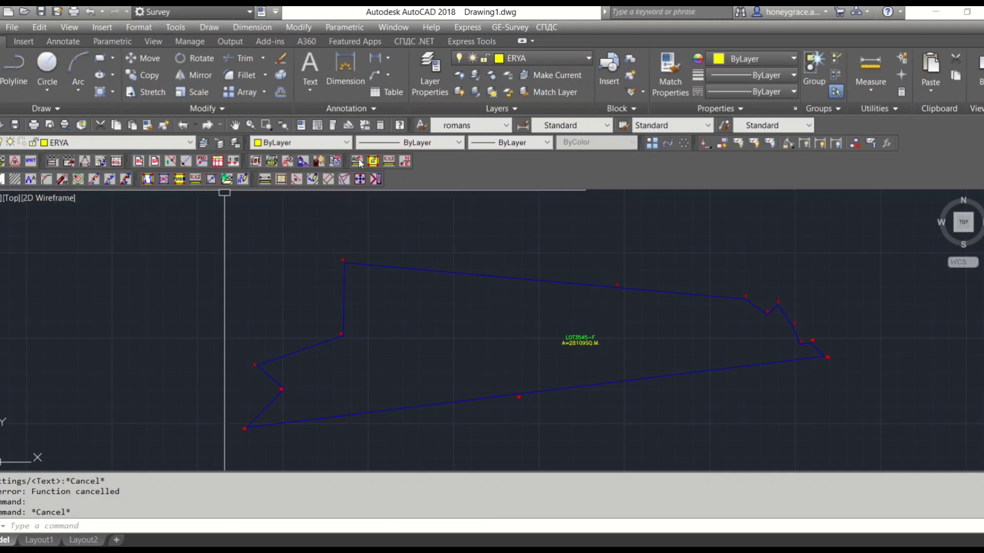
- Start the GE-Survey Data Collector and accept its default settings
left_click(151, 181)
type("D")
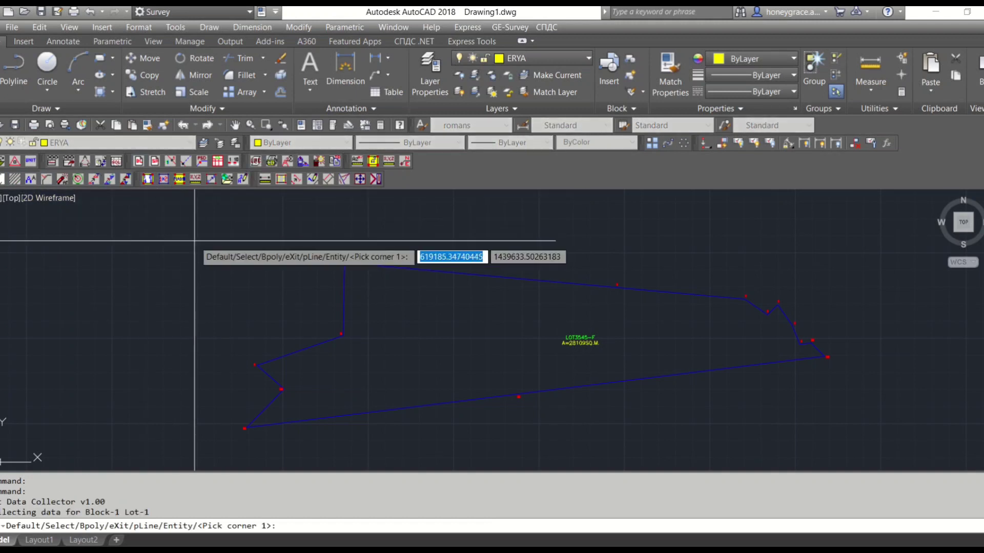
key("Return")
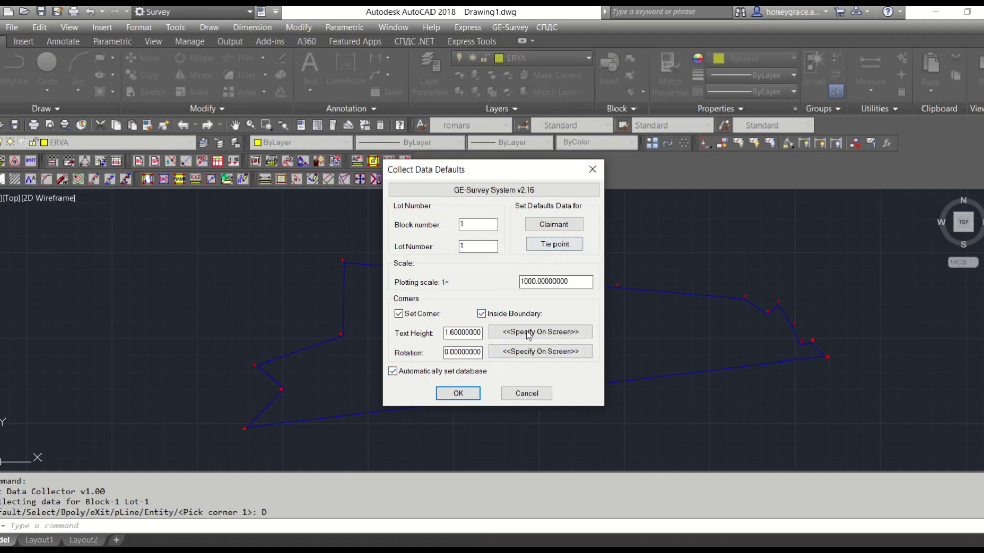
left_click(466, 400)
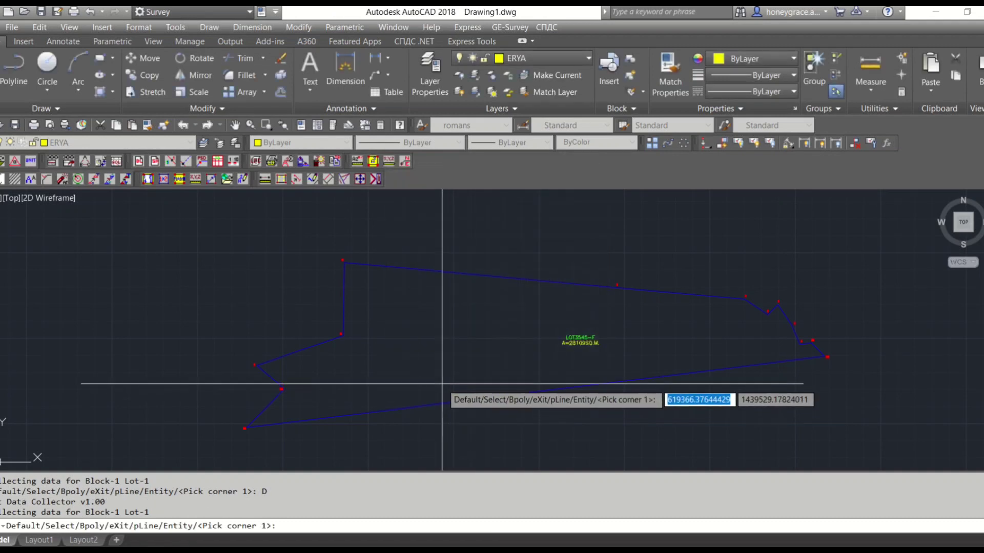
scroll(290, 376, "up", 3)
scroll(301, 364, "down", 3)
type("B")
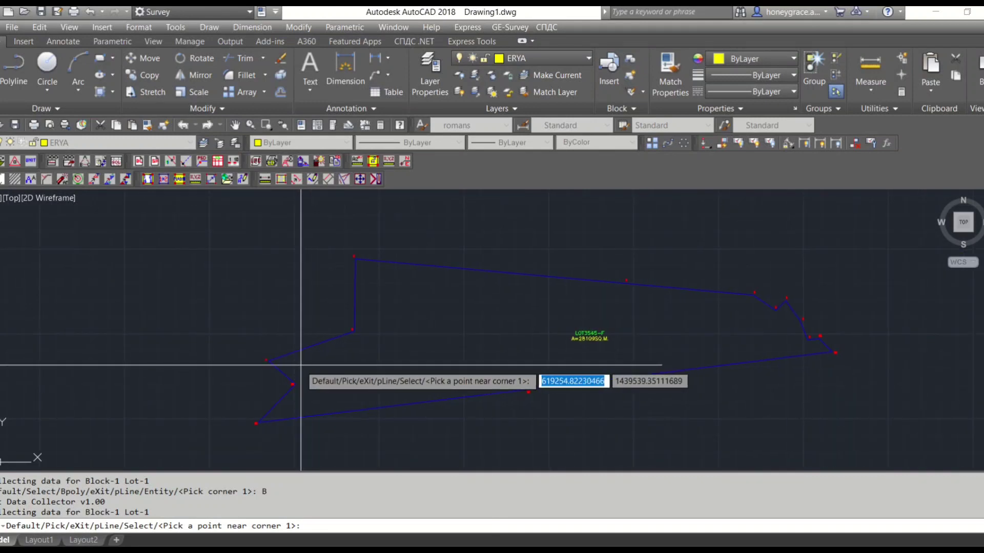
- With corner numbers outside the boundary, pick inside the lot to record Lot 1, Block 1
type("D")
key("Return")
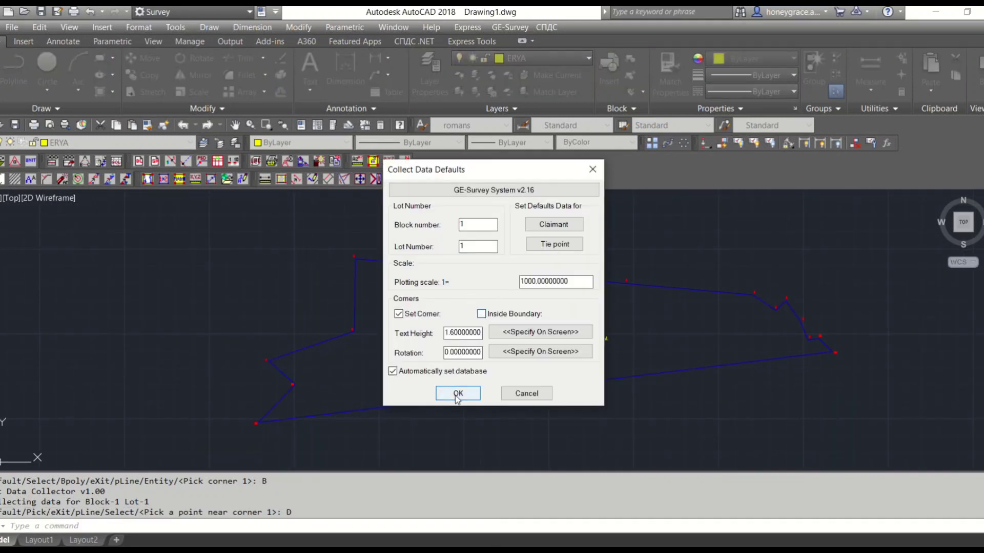
left_click(457, 395)
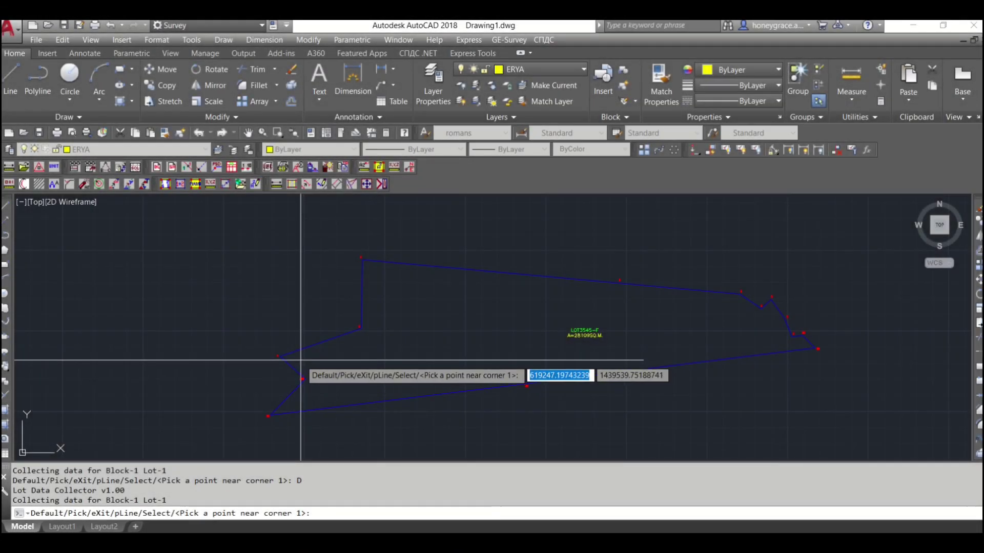
left_click(300, 359)
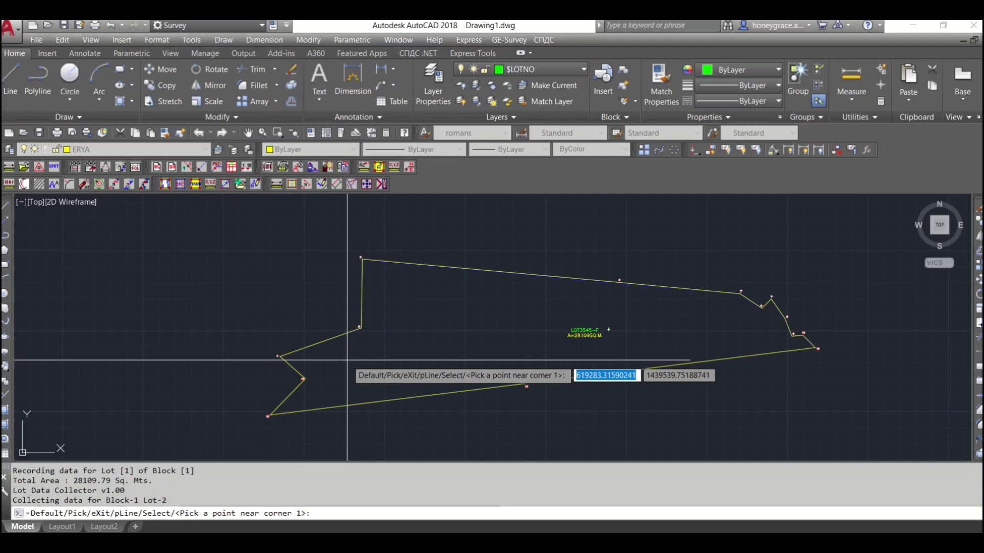
type("X")
key("Return")
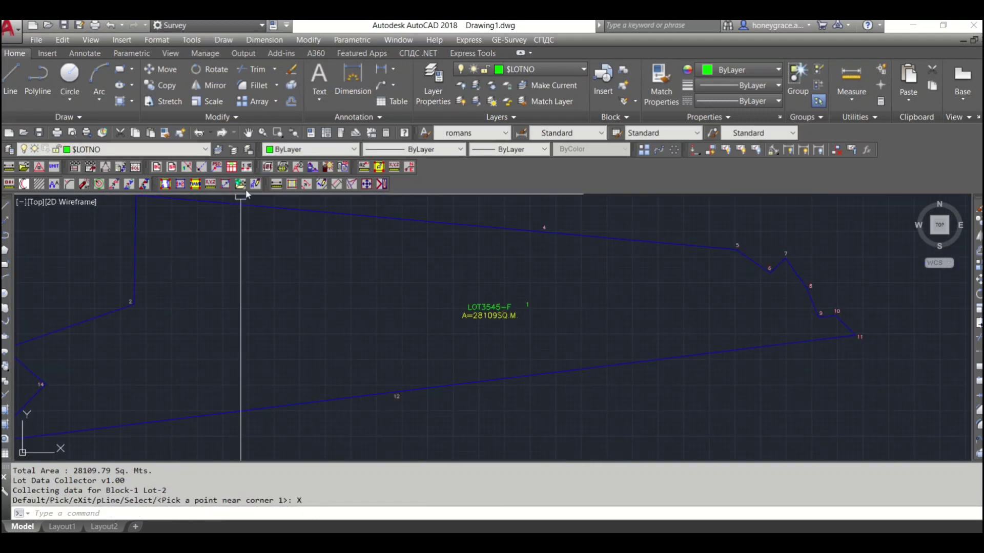
- Measure the lot polyline and place its area as text reading A=28,110SQ.M
left_click(241, 185)
type("T")
key("Return")
left_click(527, 301)
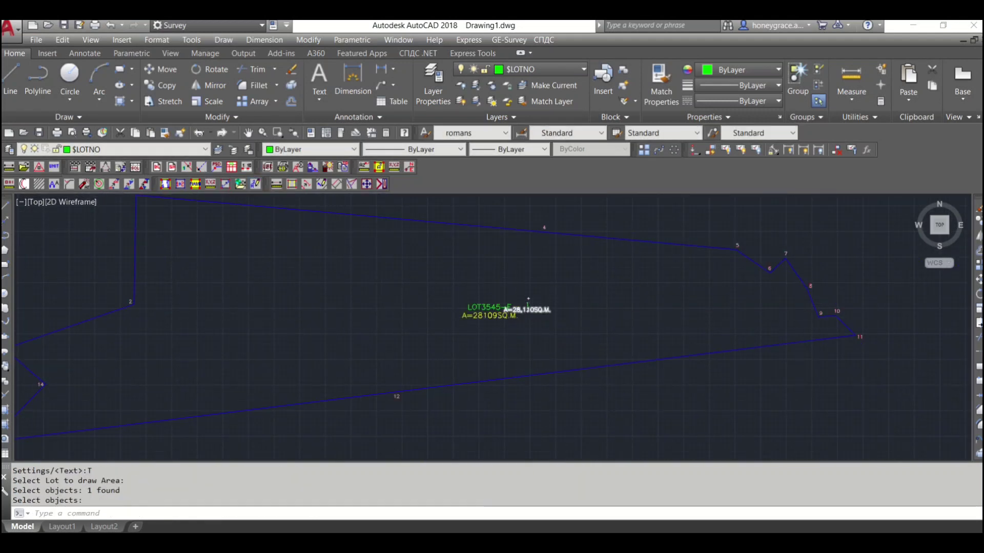
scroll(528, 307, "up", 5)
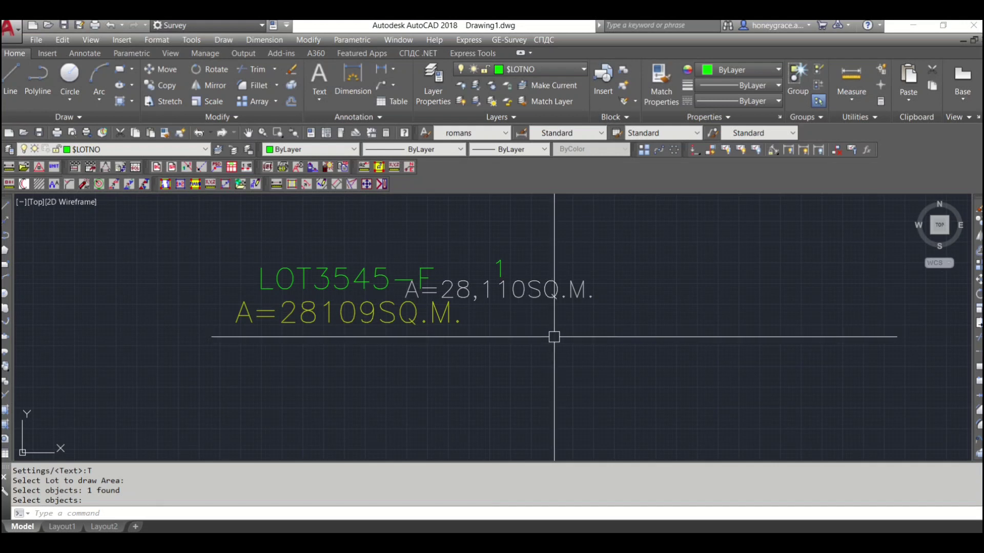
scroll(560, 277, "down", 2)
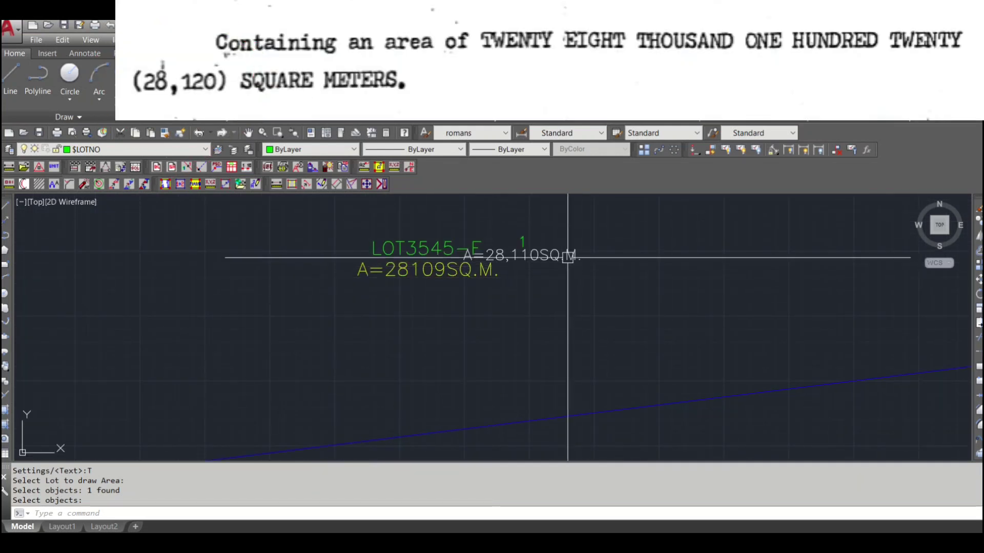
scroll(640, 363, "down", 3)
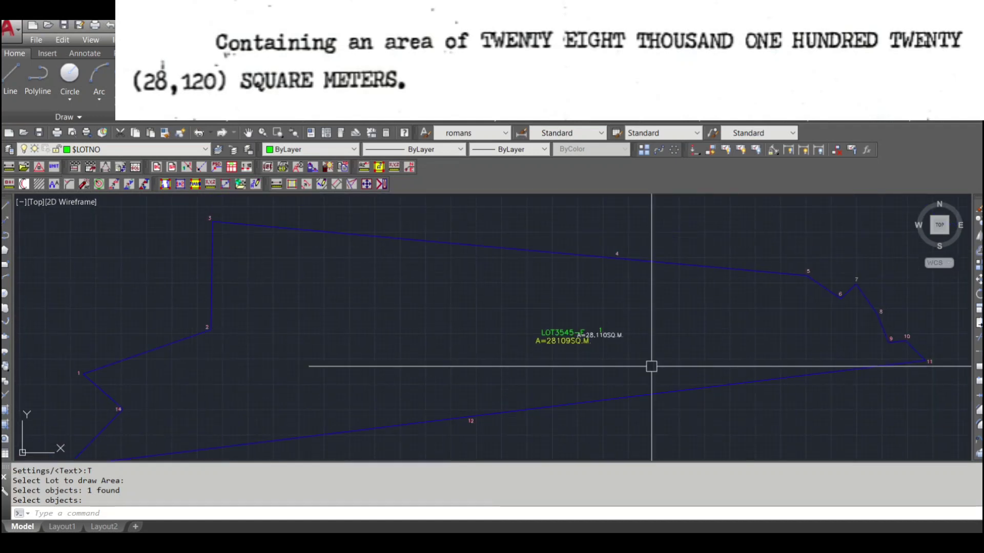
type("m")
key("Return")
- Move the new area text and corner number 1 to sit above the lot label
left_click_drag(619, 336, 528, 279)
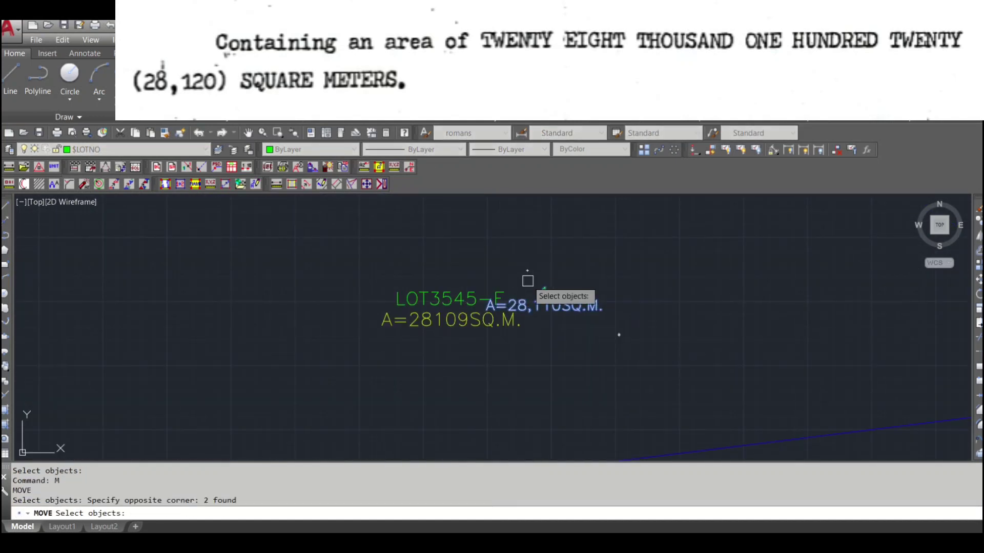
key("Return")
left_click(661, 266)
scroll(586, 355, "down", 3)
scroll(585, 355, "up", 2)
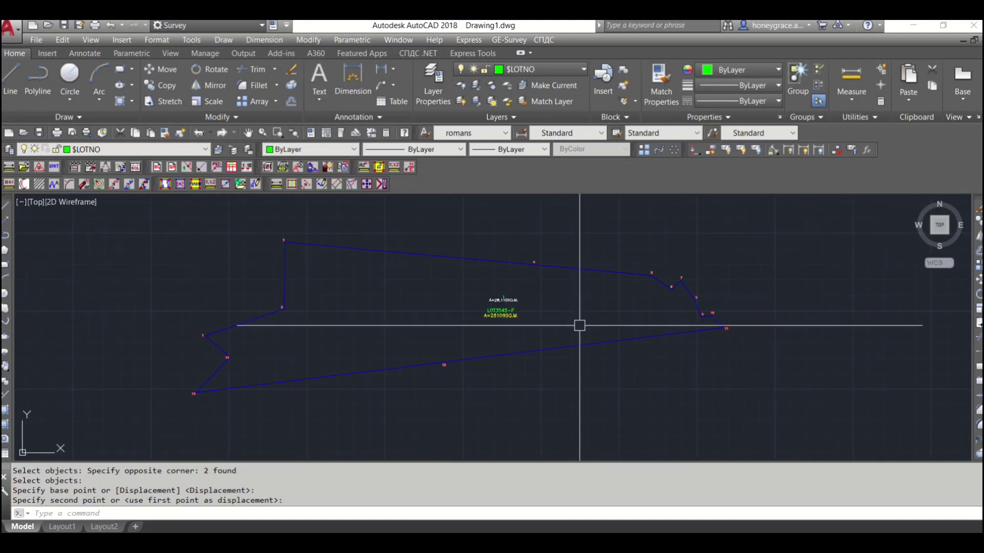
middle_click_drag(584, 332, 599, 330)
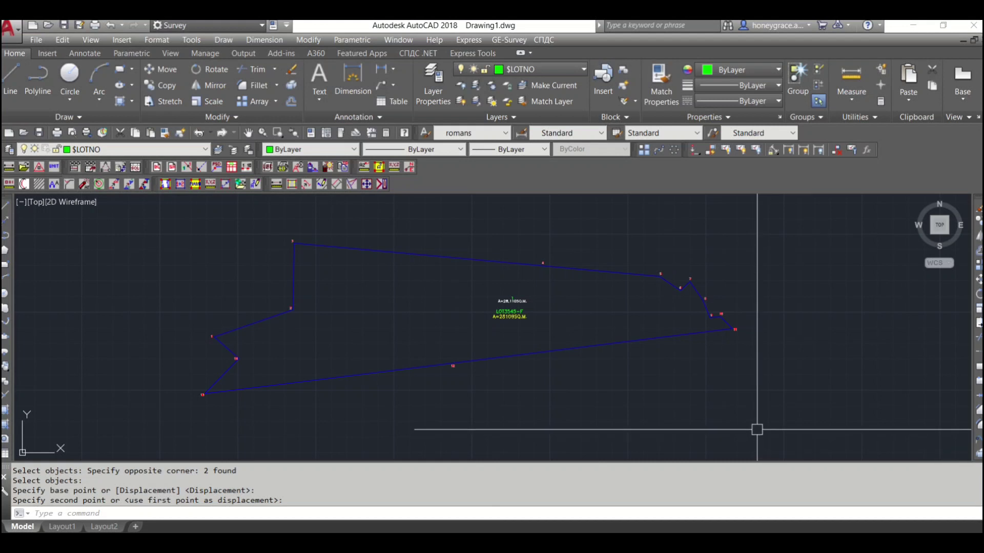
scroll(762, 386, "down", 2)
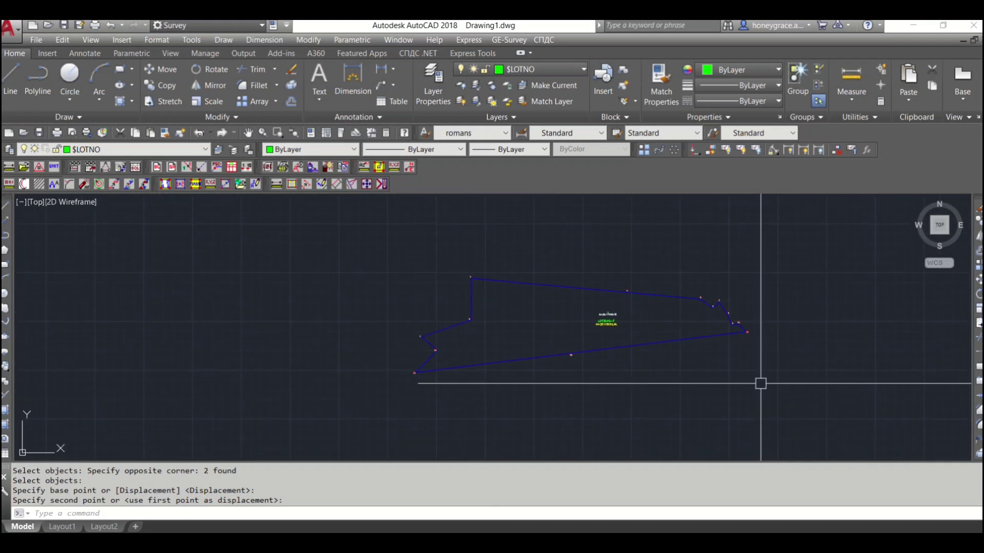
left_click(726, 373)
- Erase the A=28,110SQ.M. text and open the A=28109SQ.M. label for editing
type("e")
key("Return")
scroll(624, 321, "up", 8)
left_click(553, 267)
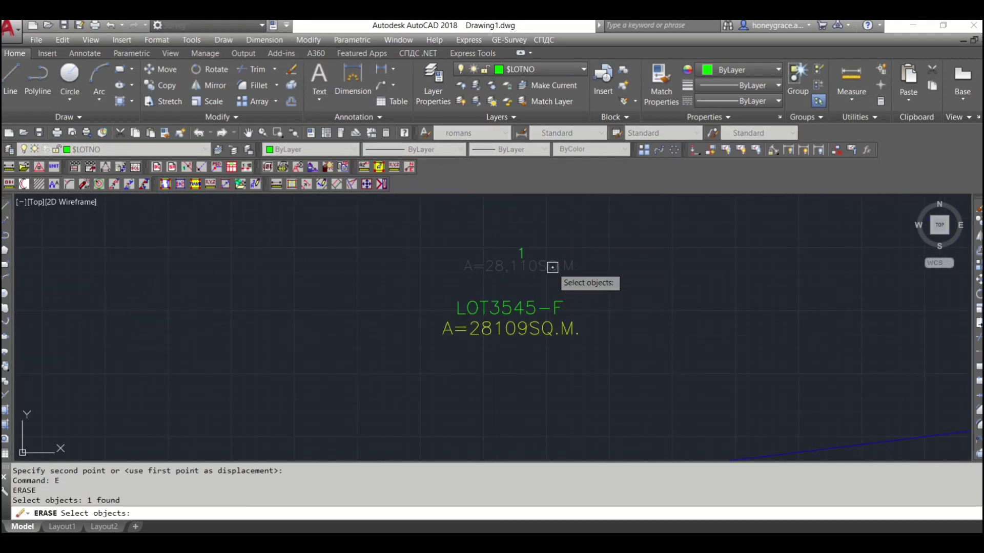
key("Return")
left_click(520, 329)
double_click(515, 335)
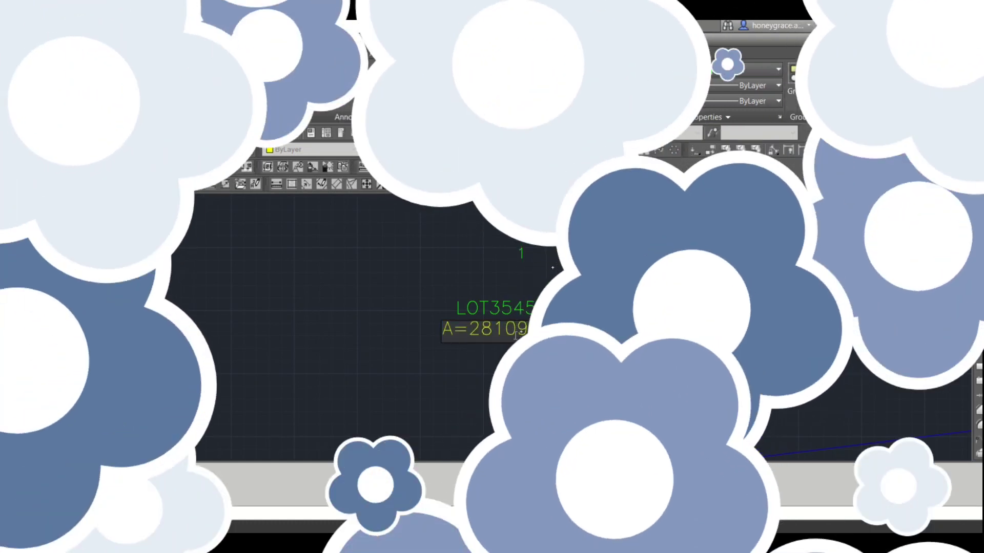